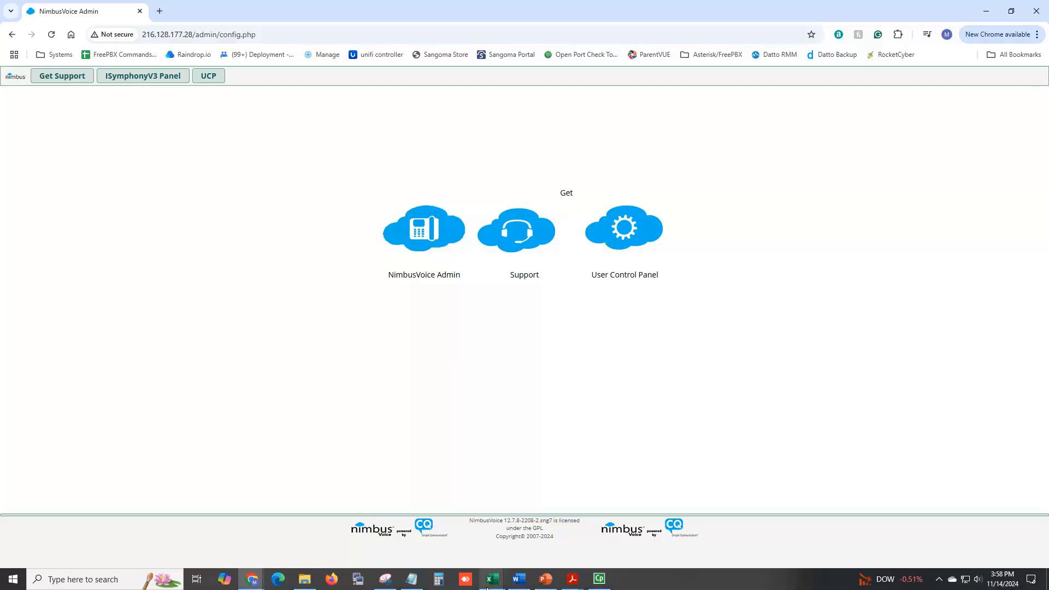
# Review the Notepad notes with premise address 192.168.1.245 and admin login, then minimize them.
pyautogui.click(411, 579)
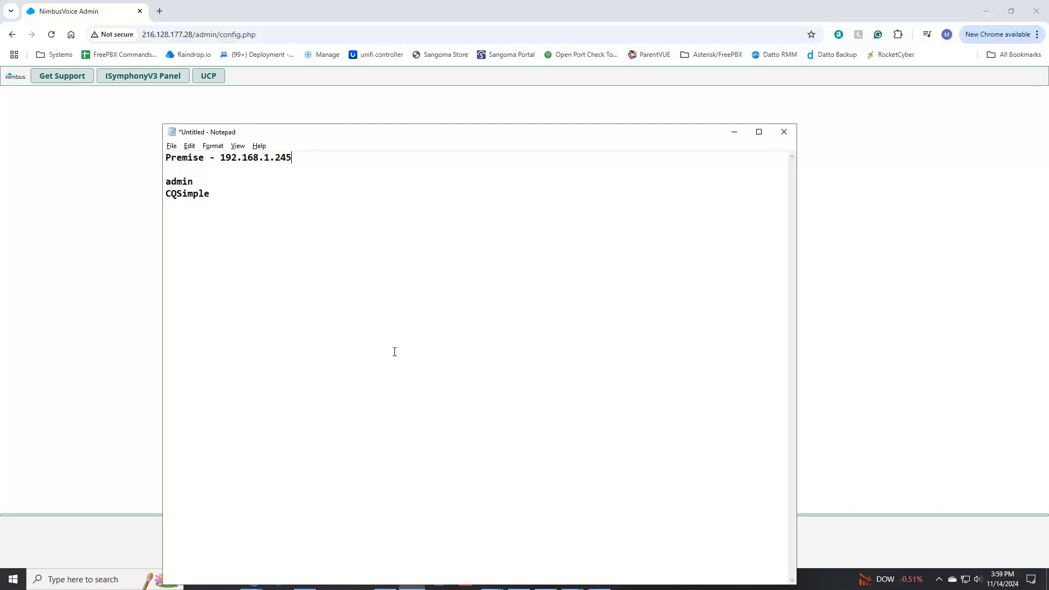
pyautogui.click(735, 133)
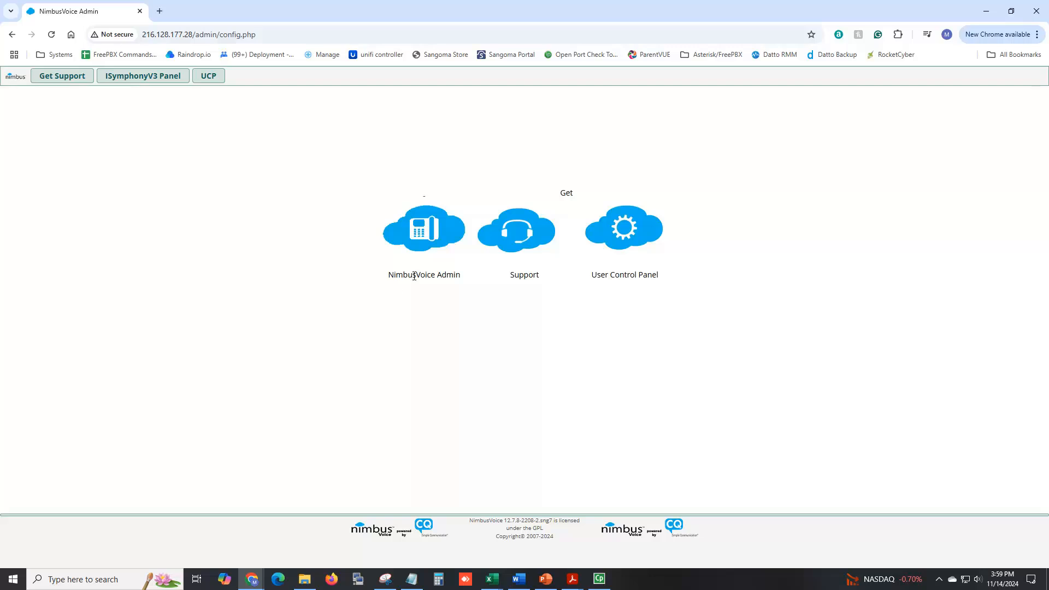
# Sign in with the admin username and password, then dismiss Chrome's save-password offer.
pyautogui.click(416, 233)
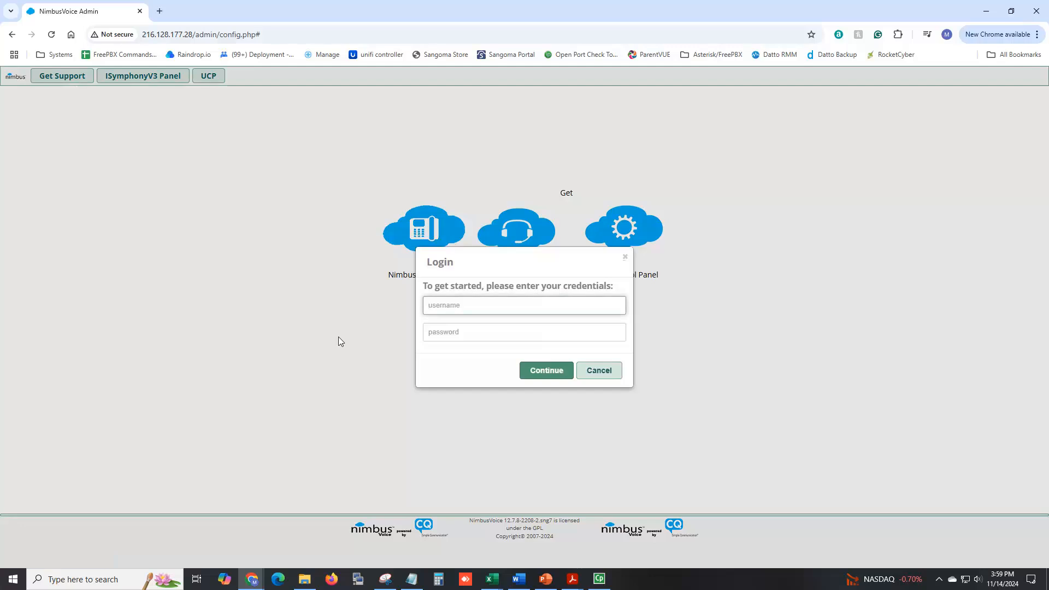
pyautogui.write('a')
pyautogui.press('BackSpace')
pyautogui.write('admin')
pyautogui.press('Tab')
pyautogui.write('••')
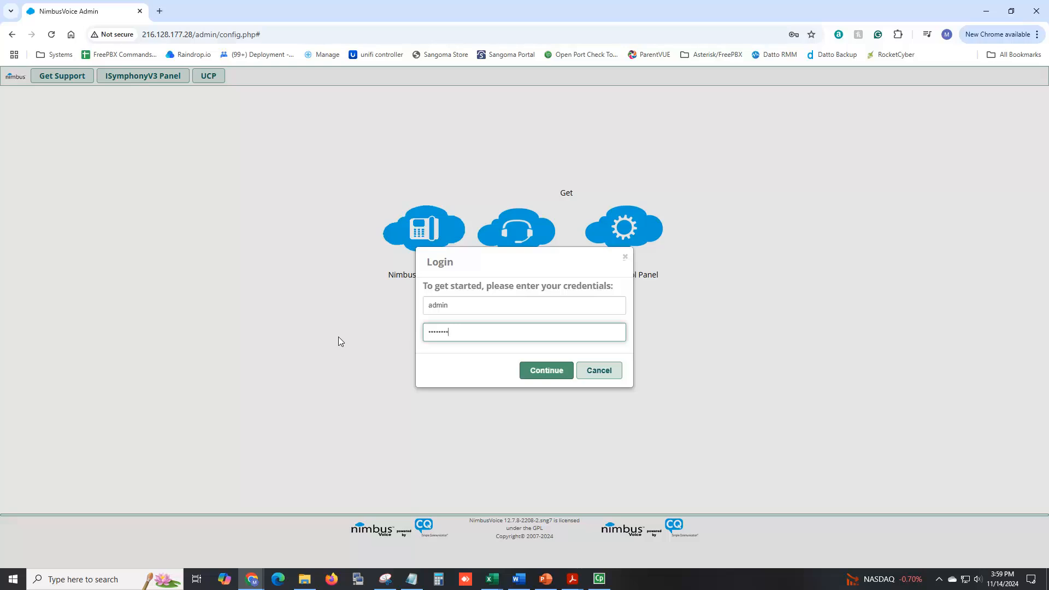
pyautogui.click(530, 374)
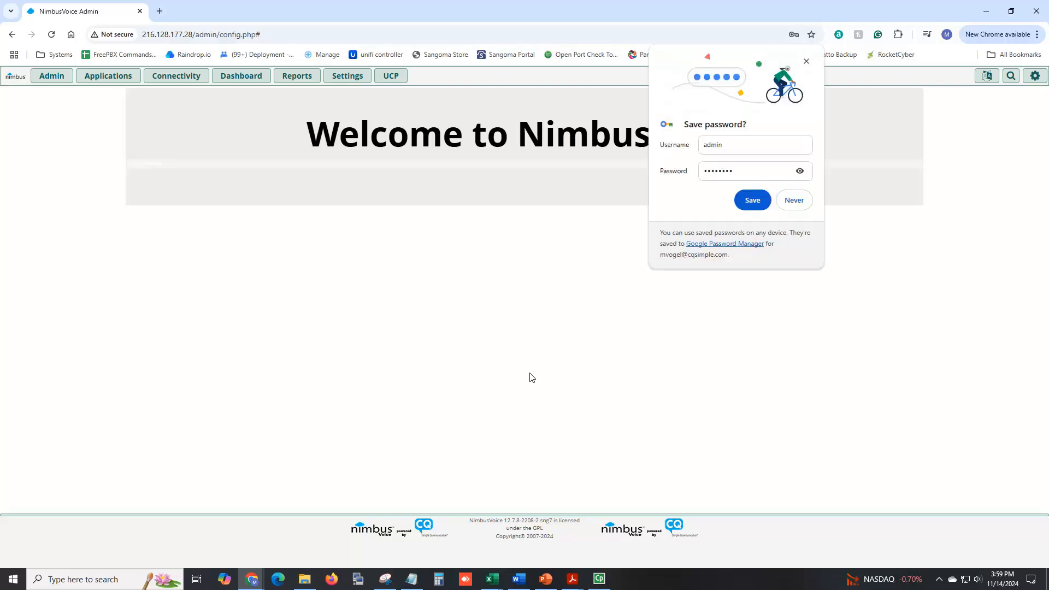
pyautogui.click(806, 61)
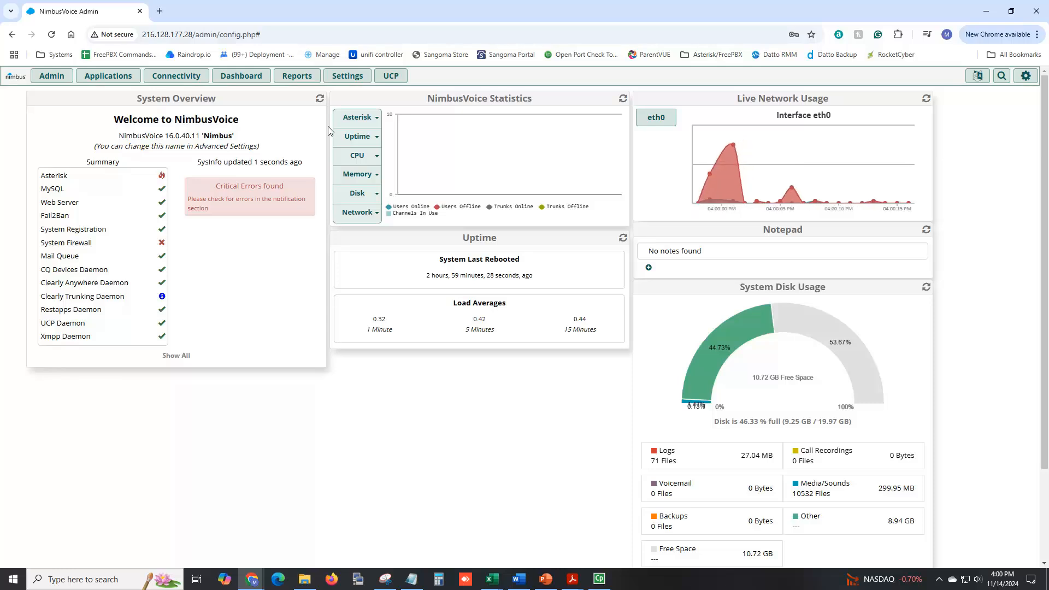
pyautogui.click(348, 76)
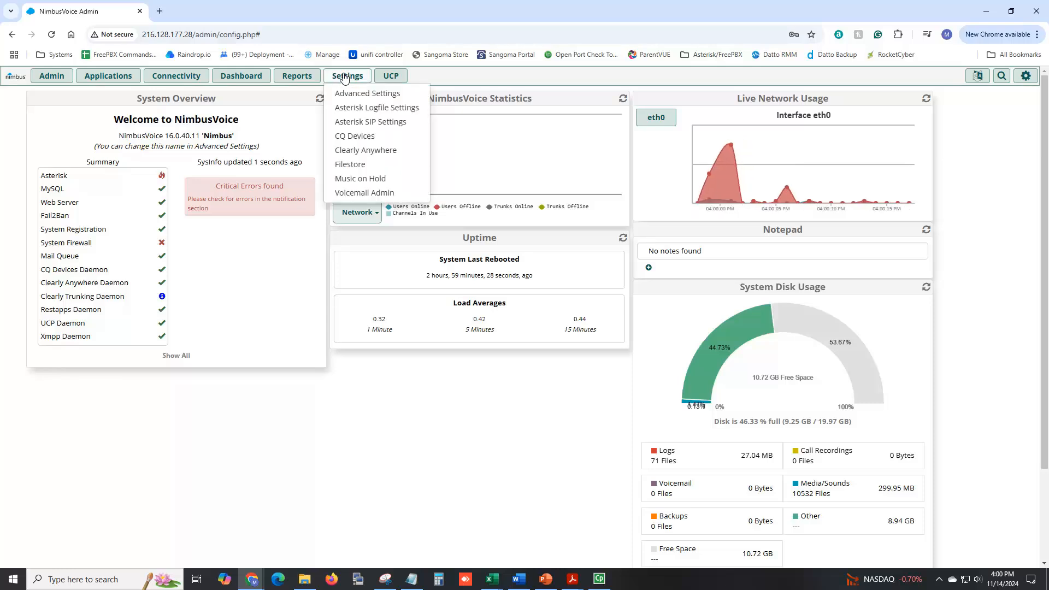
pyautogui.click(361, 127)
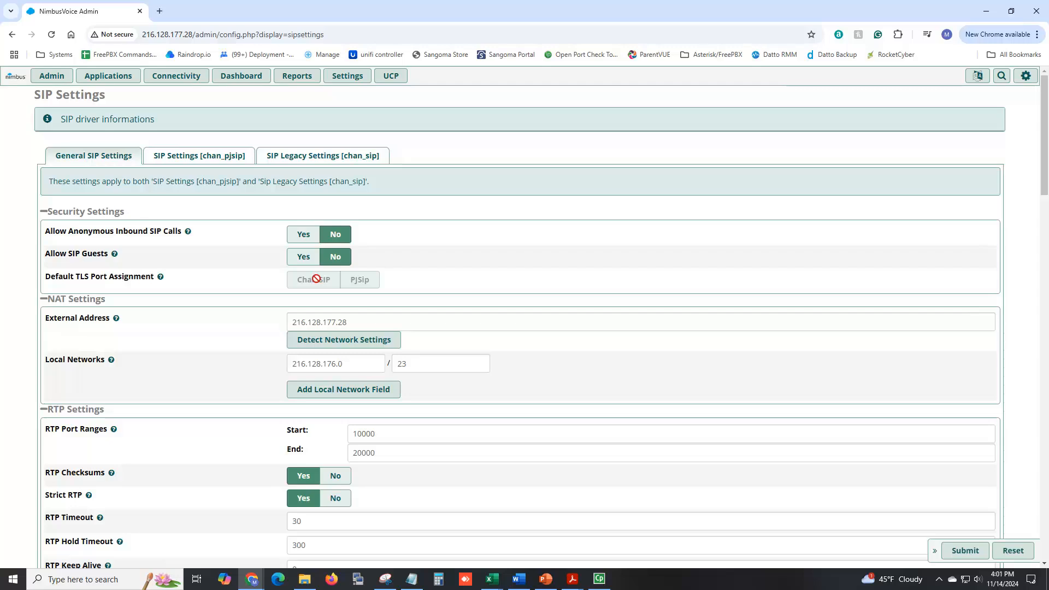
pyautogui.click(254, 81)
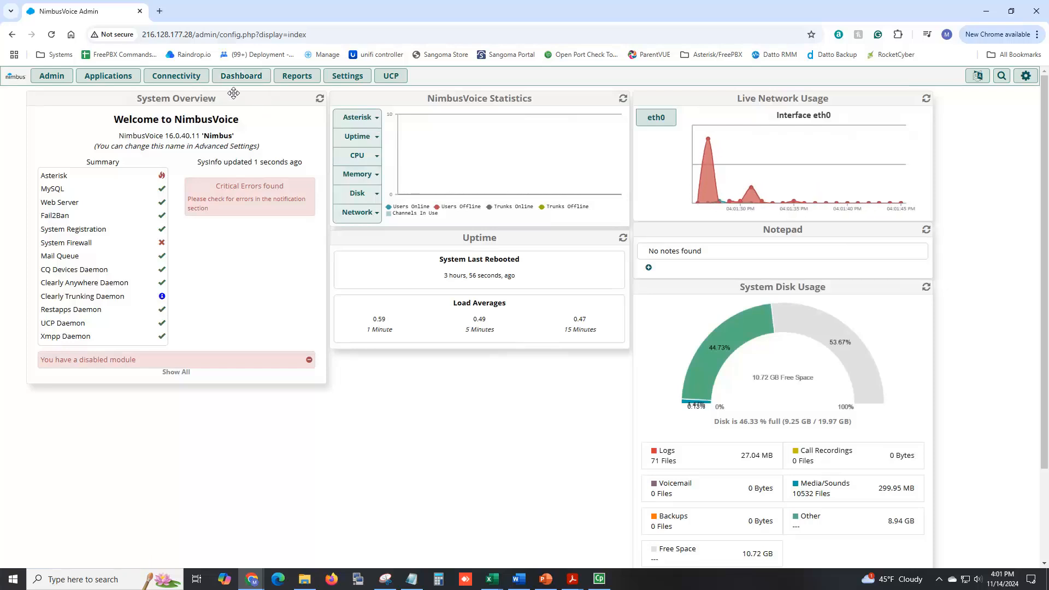
# In System Admin, check the DNS server list (127.0.0.1), then show eth0's Network Settings.
pyautogui.moveTo(57, 78)
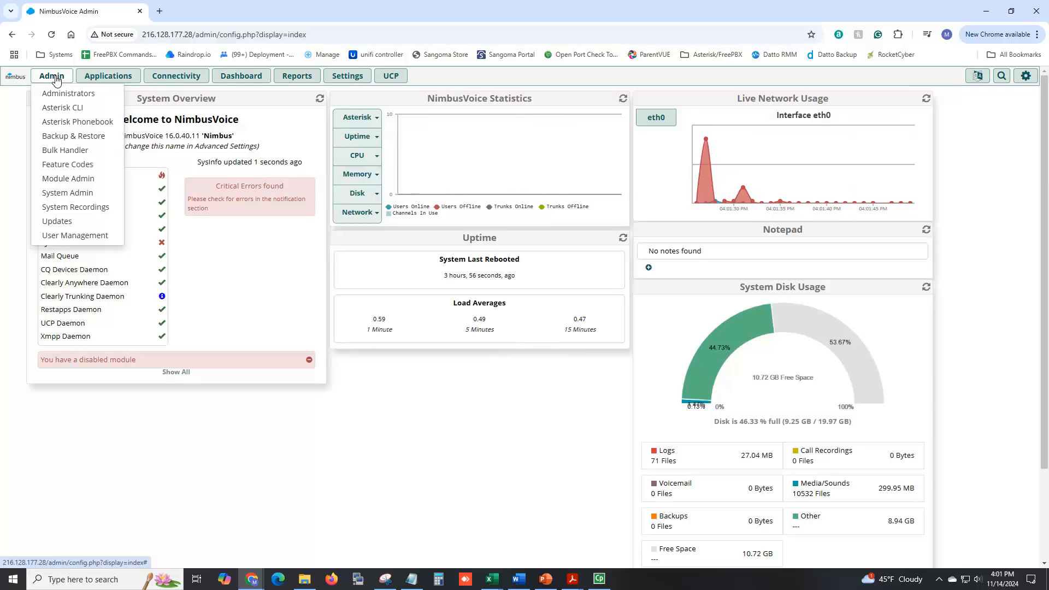
pyautogui.click(63, 195)
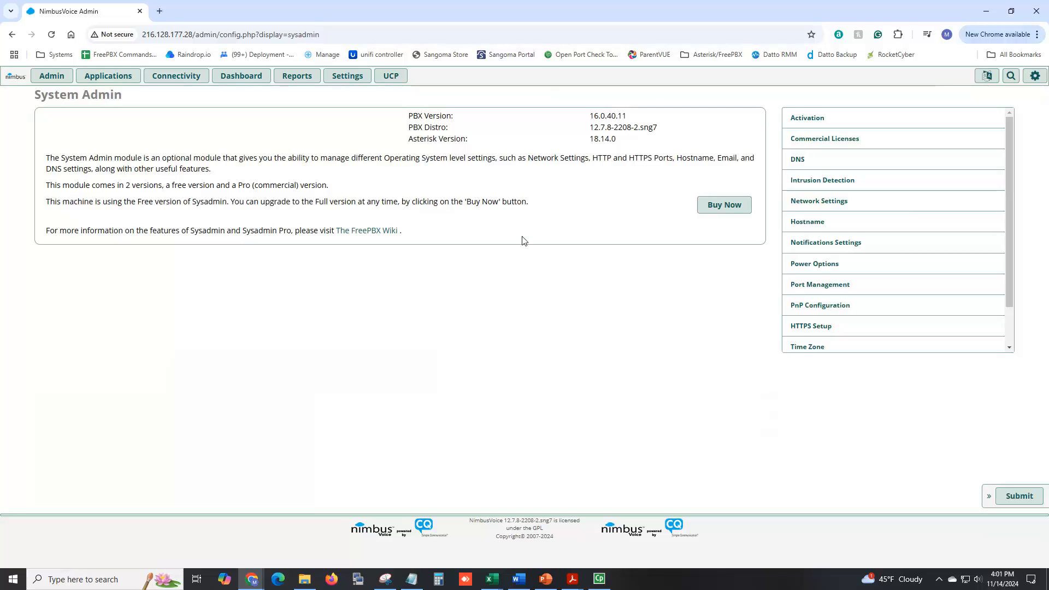
pyautogui.click(802, 161)
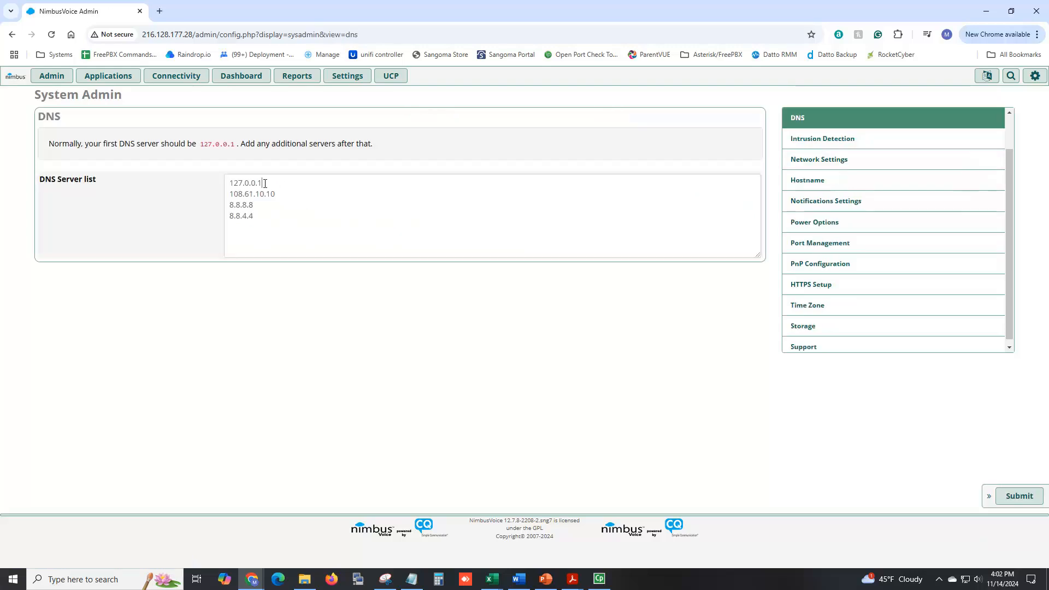
pyautogui.moveTo(263, 183); pyautogui.dragTo(229, 183)
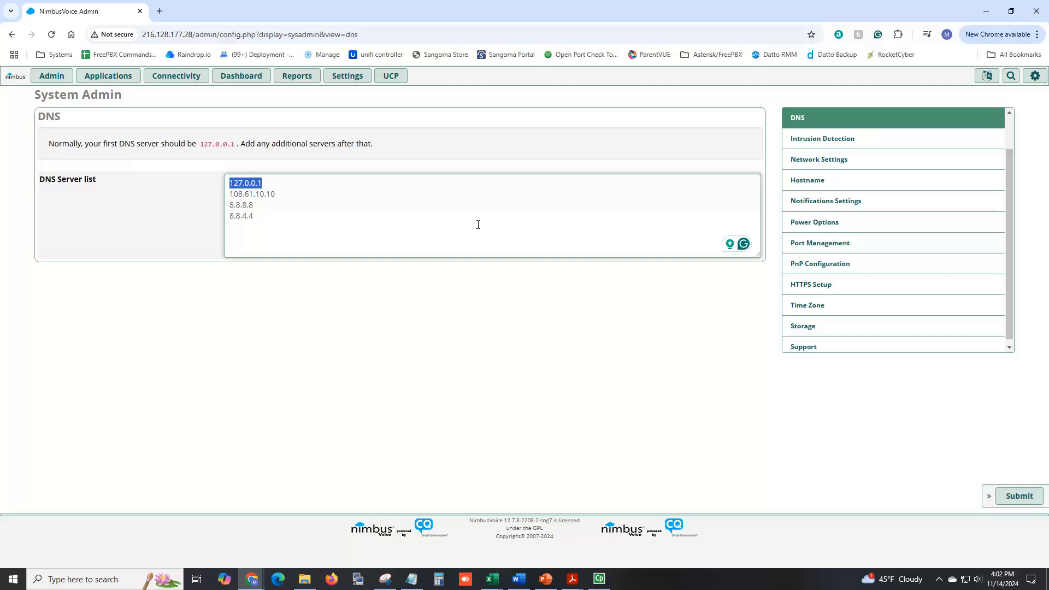
pyautogui.click(806, 162)
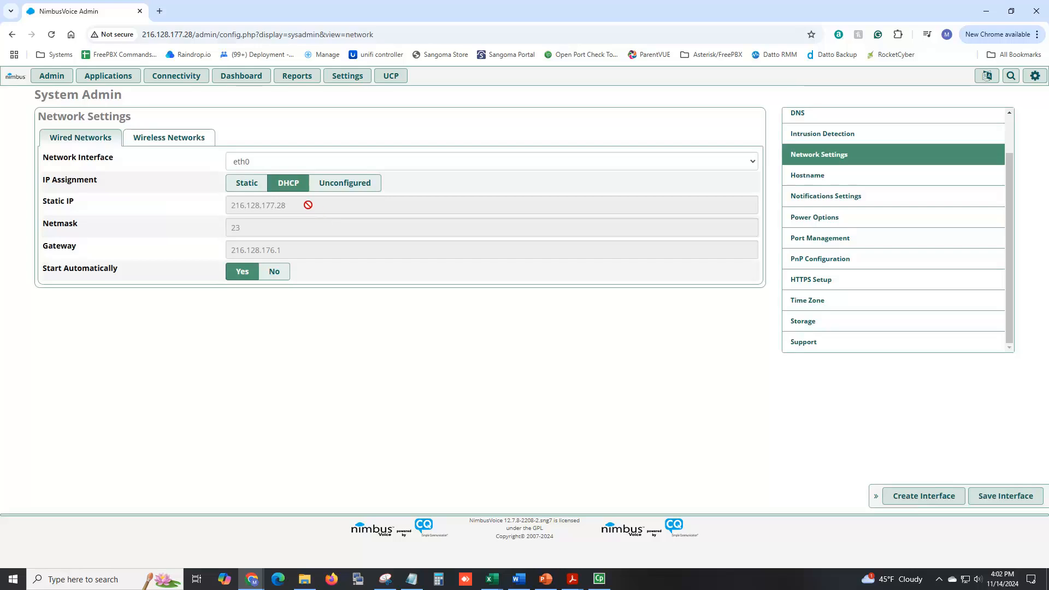
# Switch eth0 to Static with IP 10.1.1.245, netmask 24 and gateway 10.1.1.1.
pyautogui.click(258, 187)
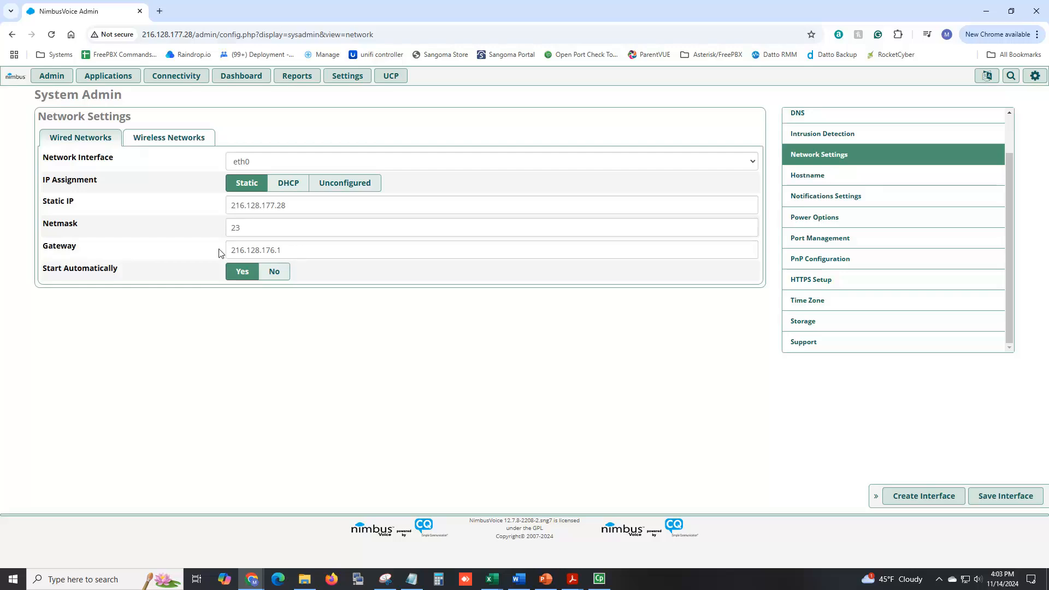
pyautogui.moveTo(306, 210); pyautogui.dragTo(191, 206)
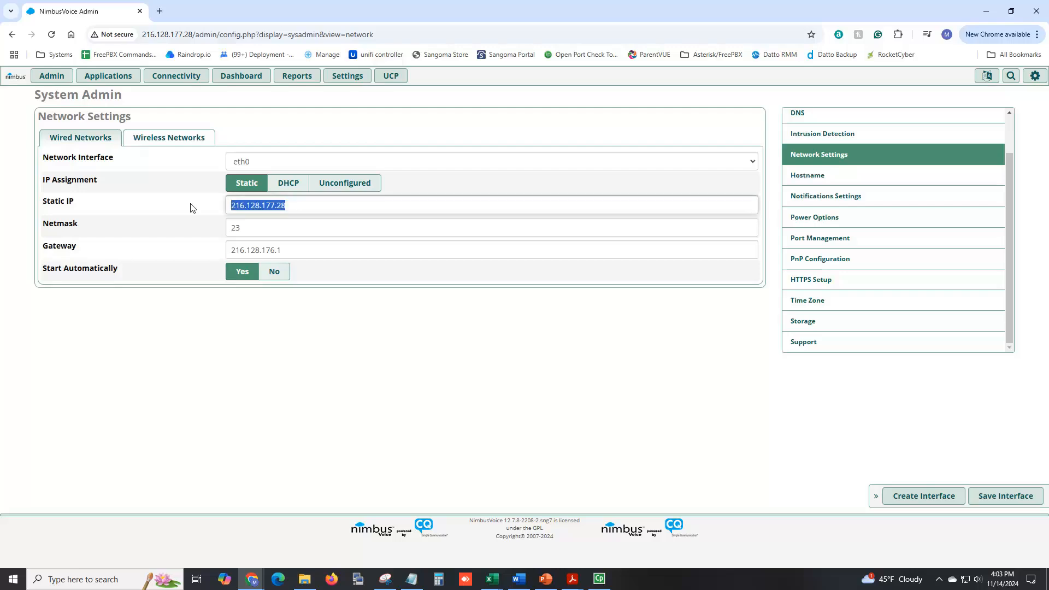
pyautogui.write('10.1.')
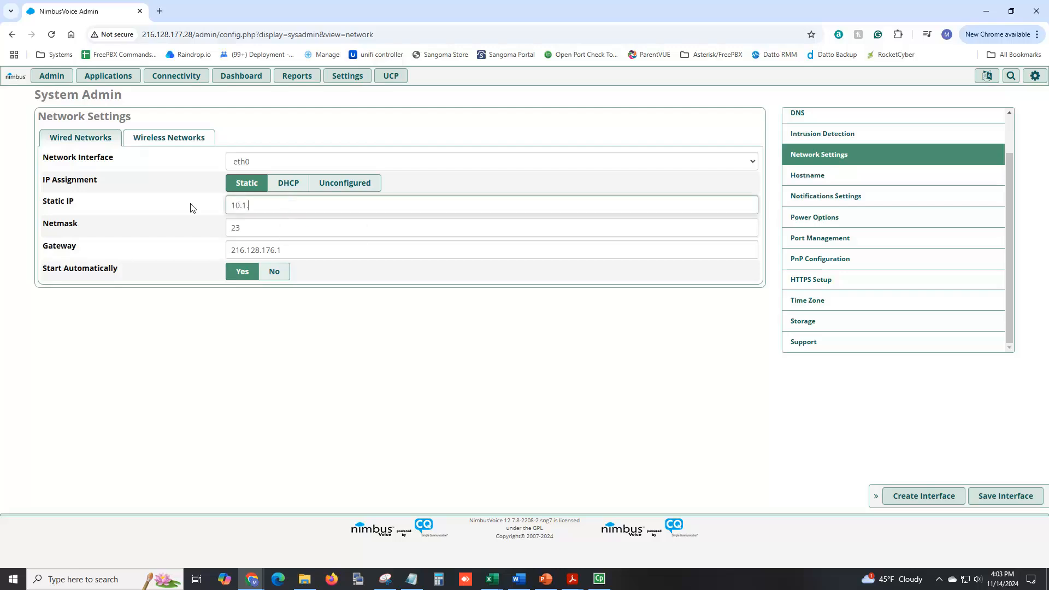
pyautogui.write('1.245')
pyautogui.press('Tab')
pyautogui.write('24')
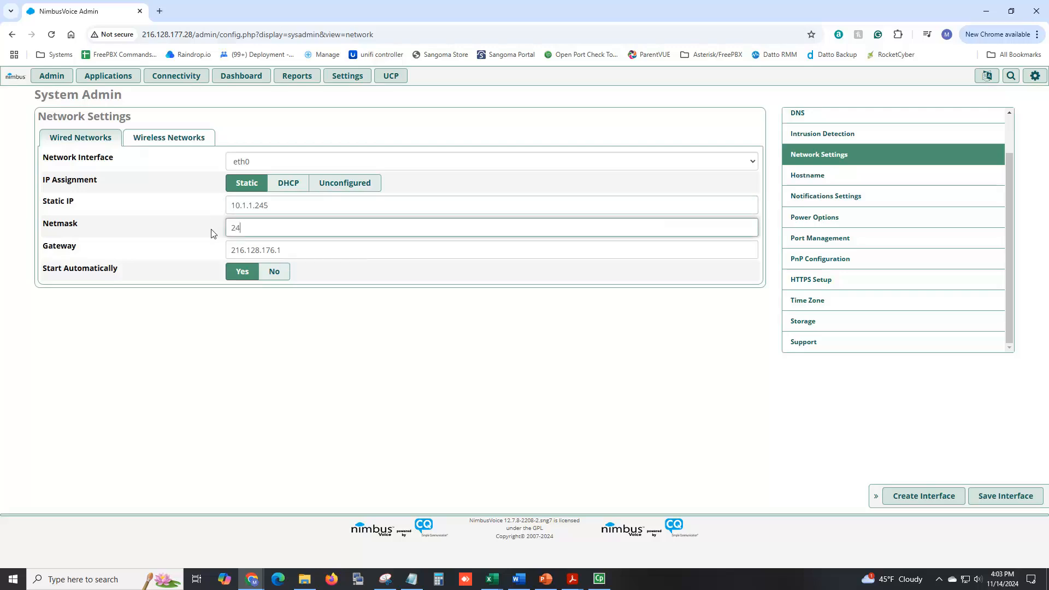
pyautogui.press('Tab')
pyautogui.write('10.1.1')
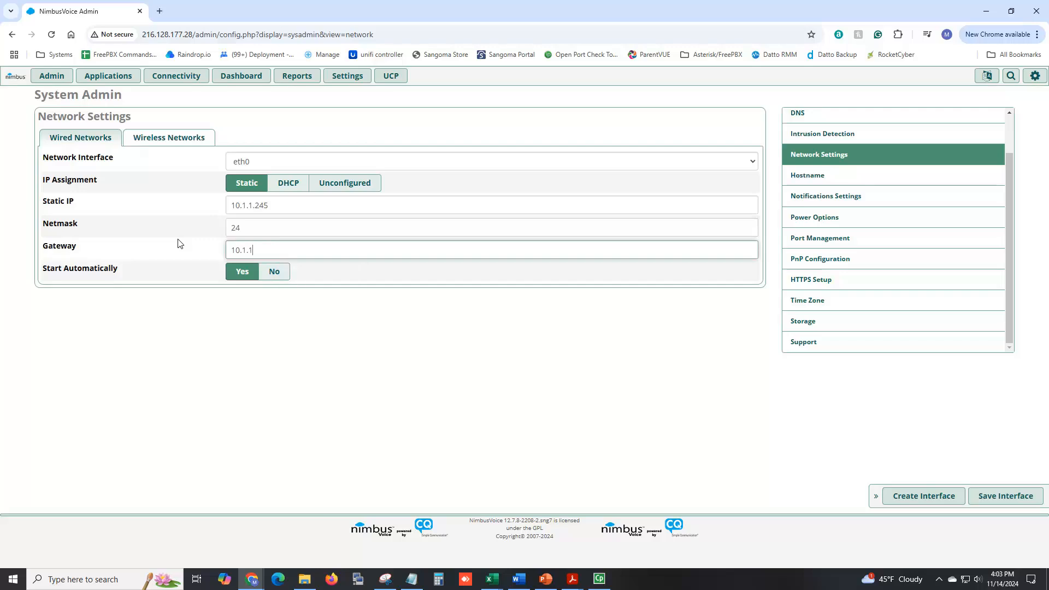
pyautogui.write('.1')
pyautogui.hotkey('shift', 'Tab')
pyautogui.hotkey('shift', 'Tab')
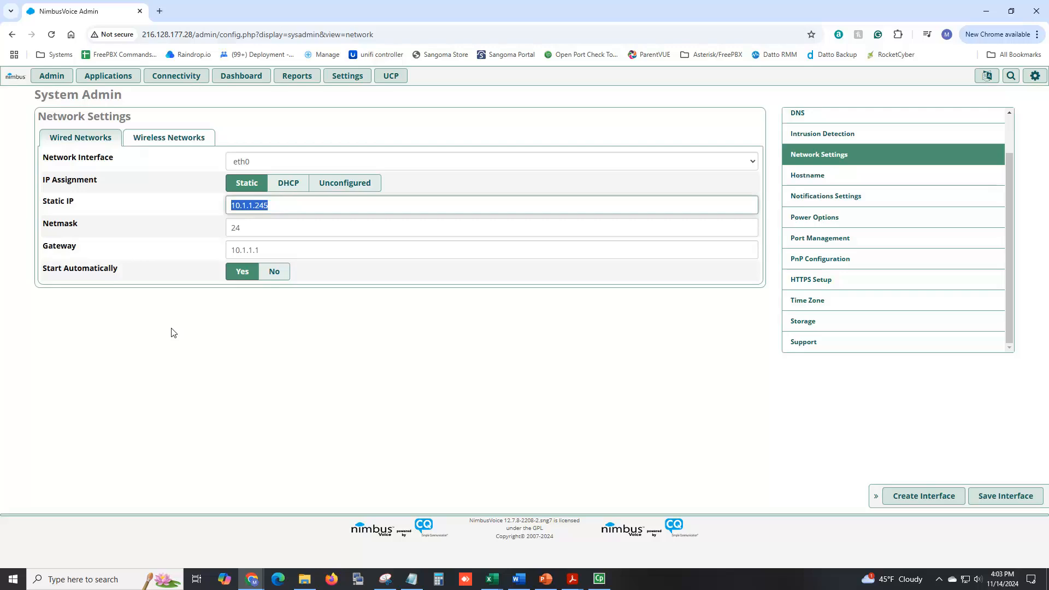
# Open Intrusion Detection, lengthen the ban time and set max retry to 4.
pyautogui.click(846, 135)
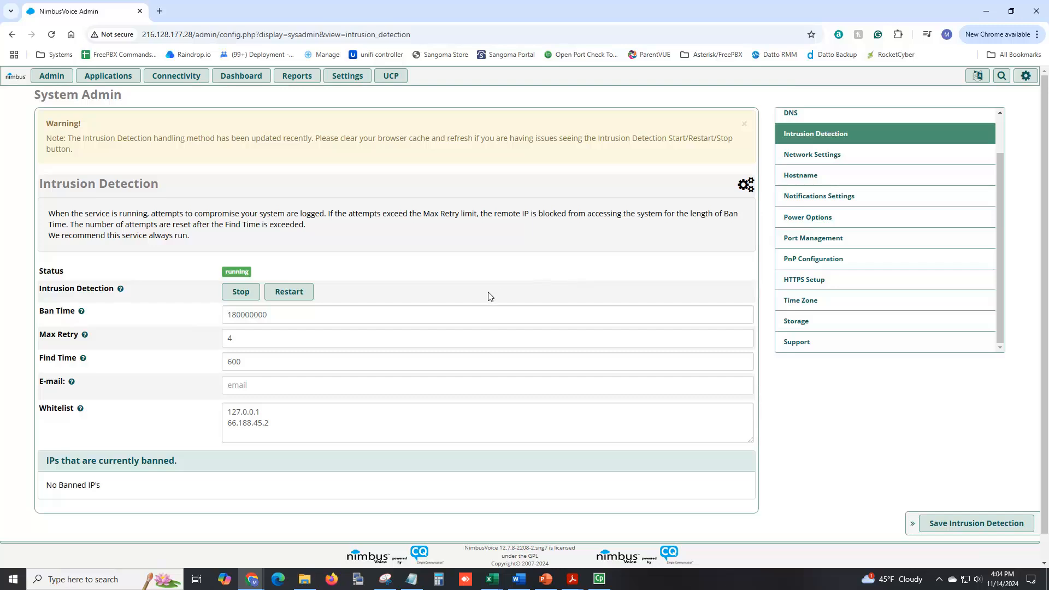
pyautogui.click(313, 313)
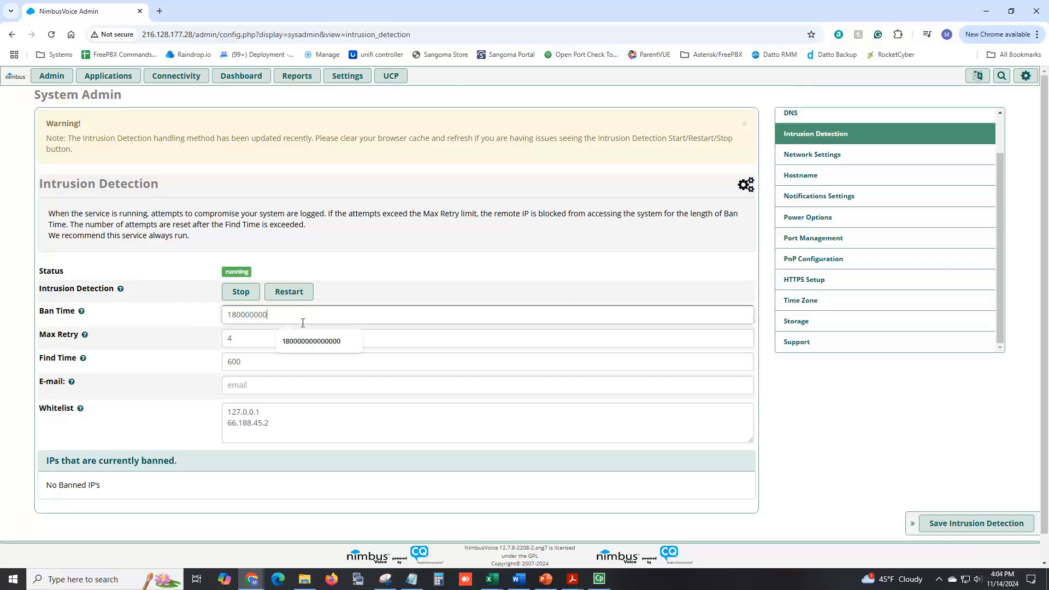
pyautogui.write('000000')
pyautogui.click(266, 460)
pyautogui.moveTo(239, 338); pyautogui.dragTo(212, 339)
pyautogui.write('4')
pyautogui.press('Tab')
pyautogui.click(261, 388)
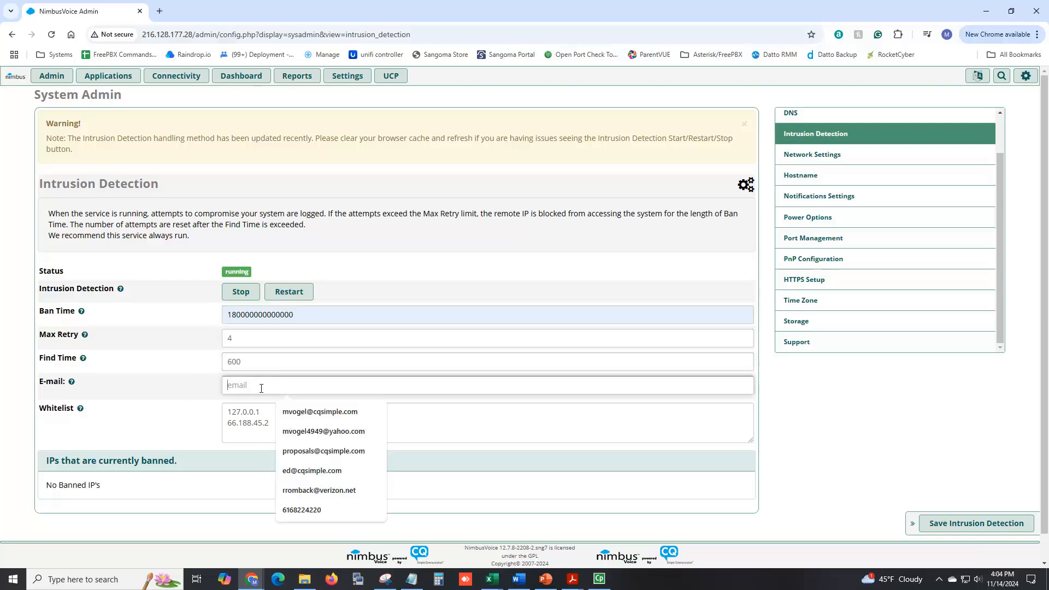
pyautogui.click(167, 385)
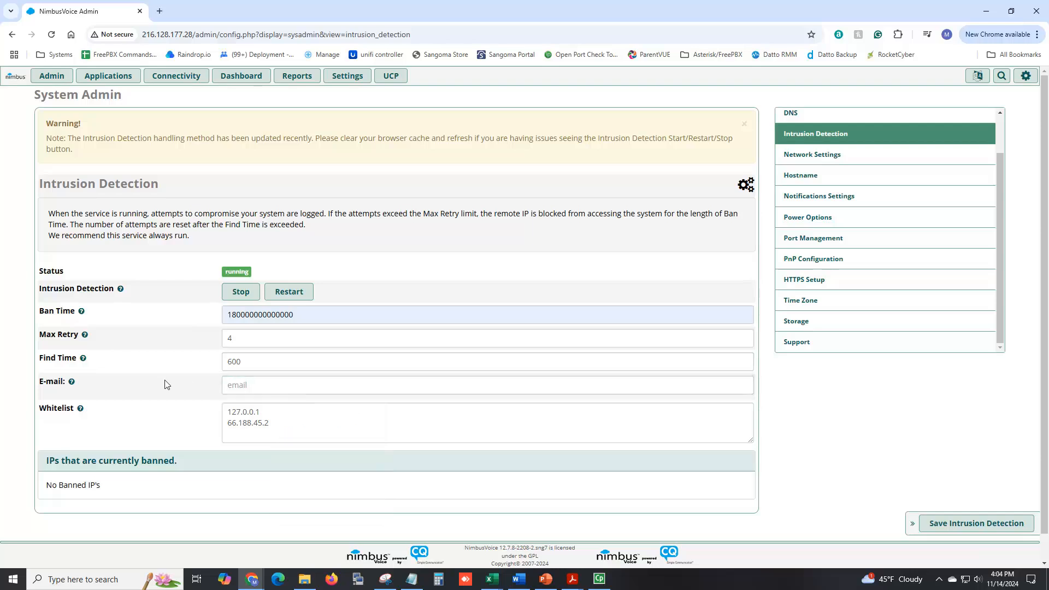
# Add then remove a 192.168.1.0/24 whitelist line, and save the Intrusion Detection settings.
pyautogui.click(280, 423)
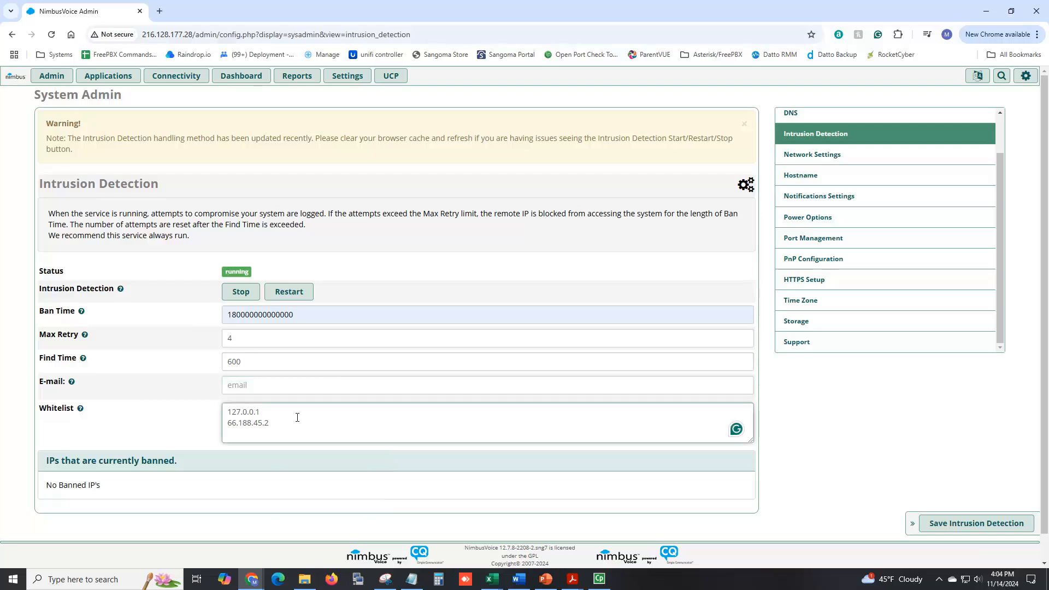
pyautogui.press('Return')
pyautogui.write('192.16')
pyautogui.write('8.1.0/24')
pyautogui.moveTo(284, 433); pyautogui.dragTo(220, 435)
pyautogui.press('BackSpace')
pyautogui.click(976, 524)
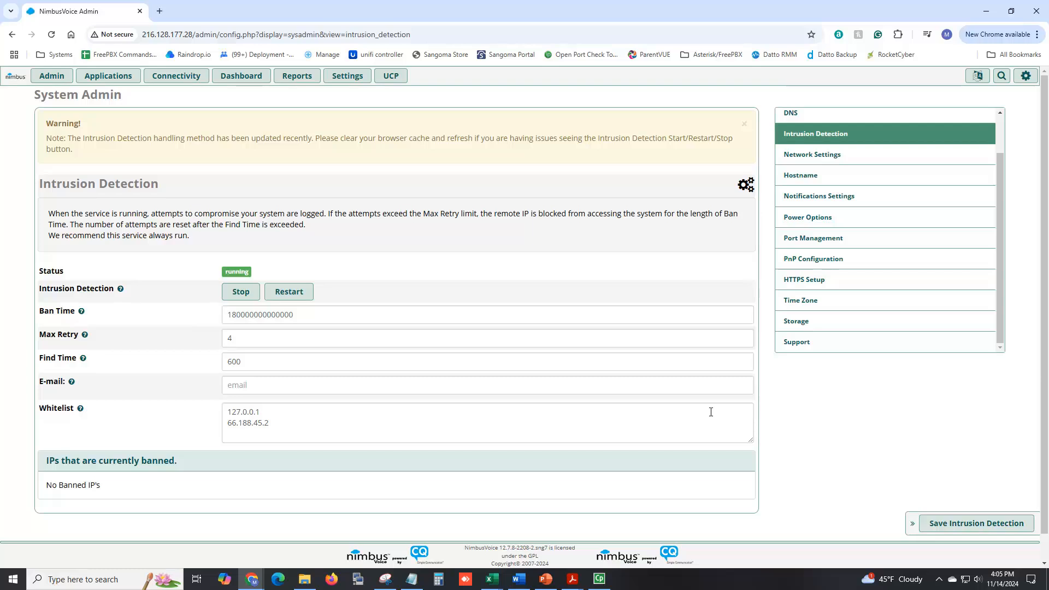
# Confirm and save the America/Detroit time zone, then return to Power Options.
pyautogui.click(828, 218)
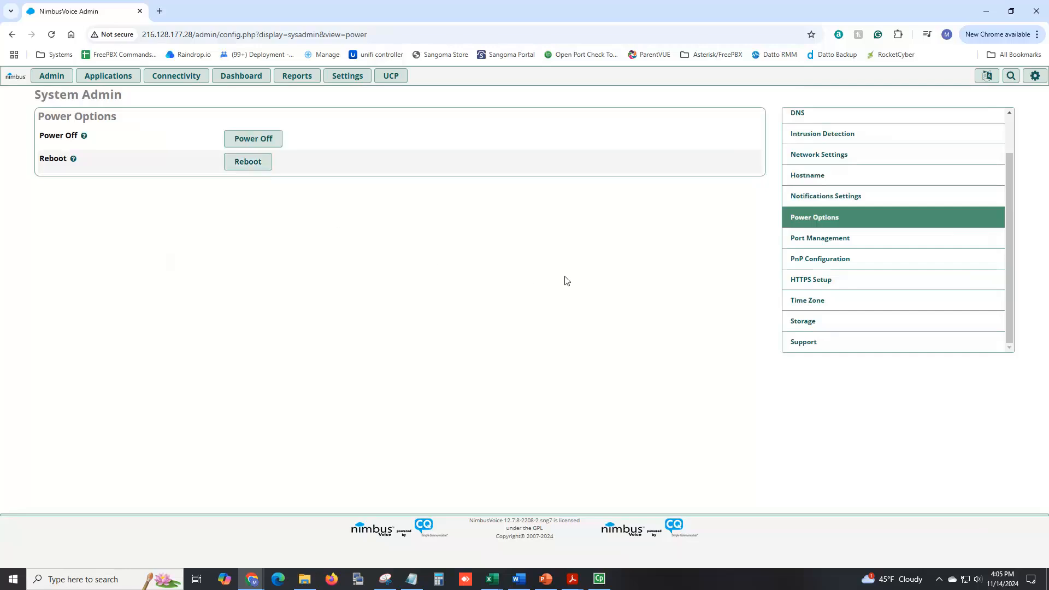
pyautogui.click(797, 306)
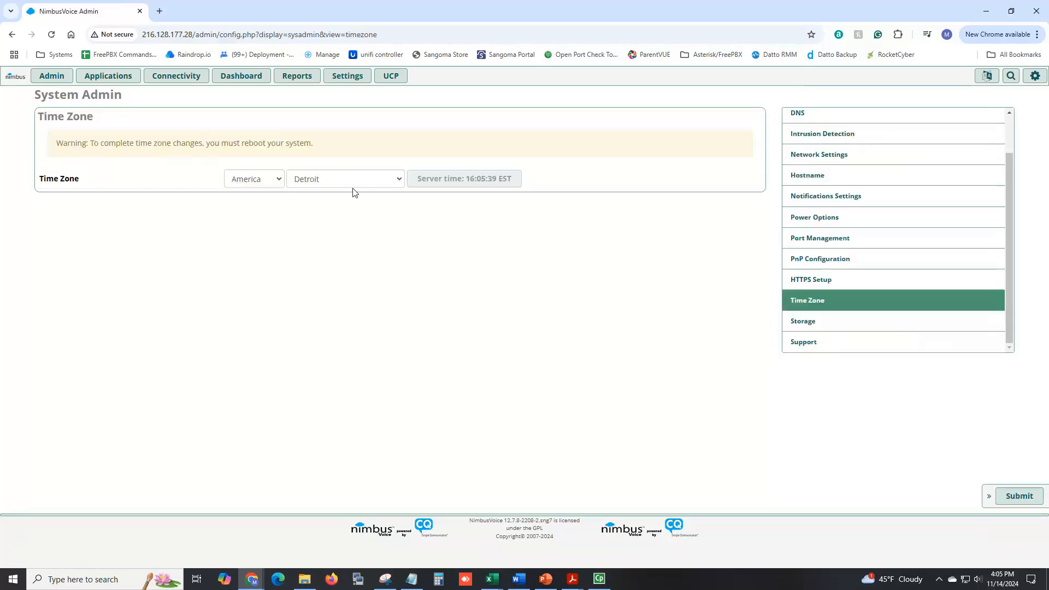
pyautogui.click(1021, 497)
pyautogui.click(821, 220)
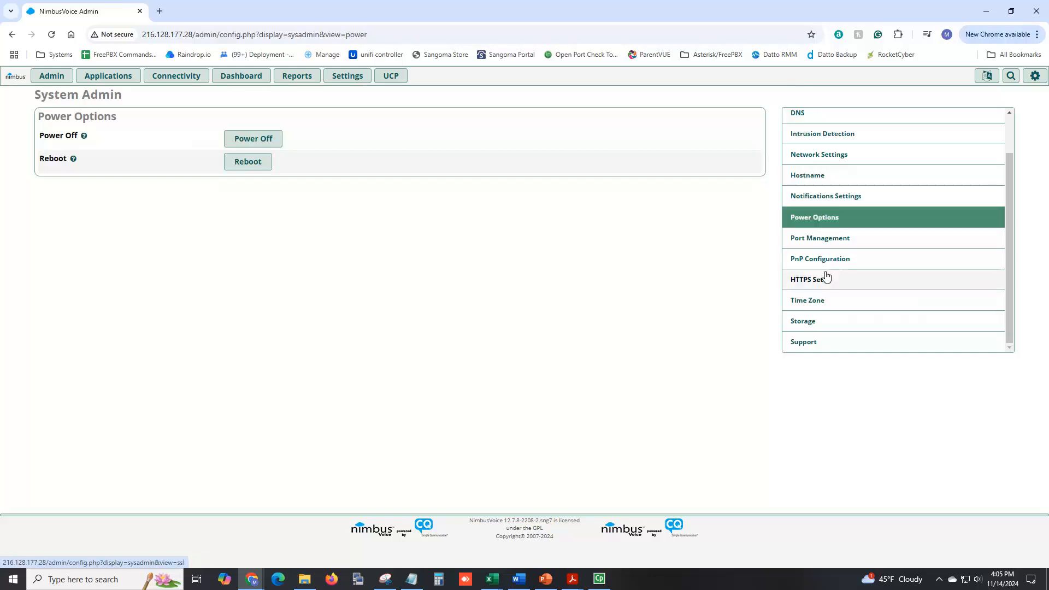
pyautogui.click(798, 327)
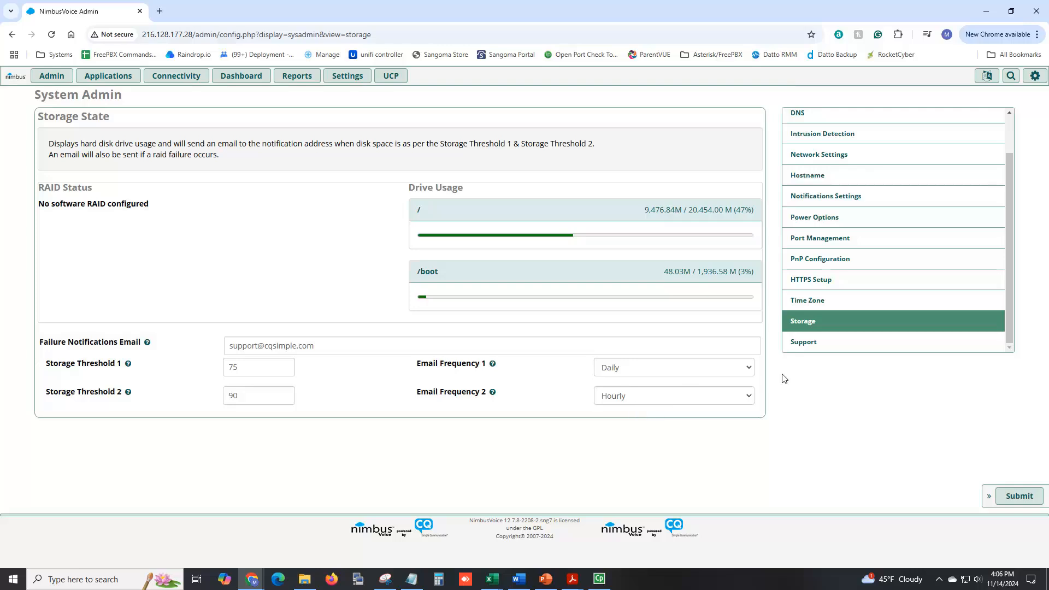
# Show the Storage page with RAID status, drive usage and 75/90 alert thresholds.
pyautogui.click(854, 320)
pyautogui.scroll(1, 874, 301)
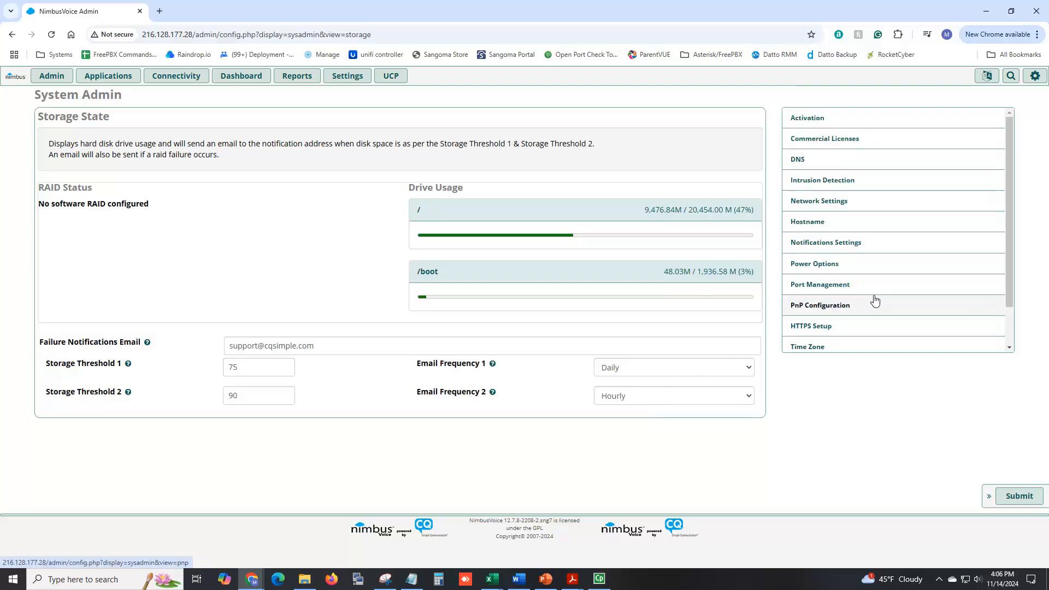
pyautogui.scroll(-1, 875, 301)
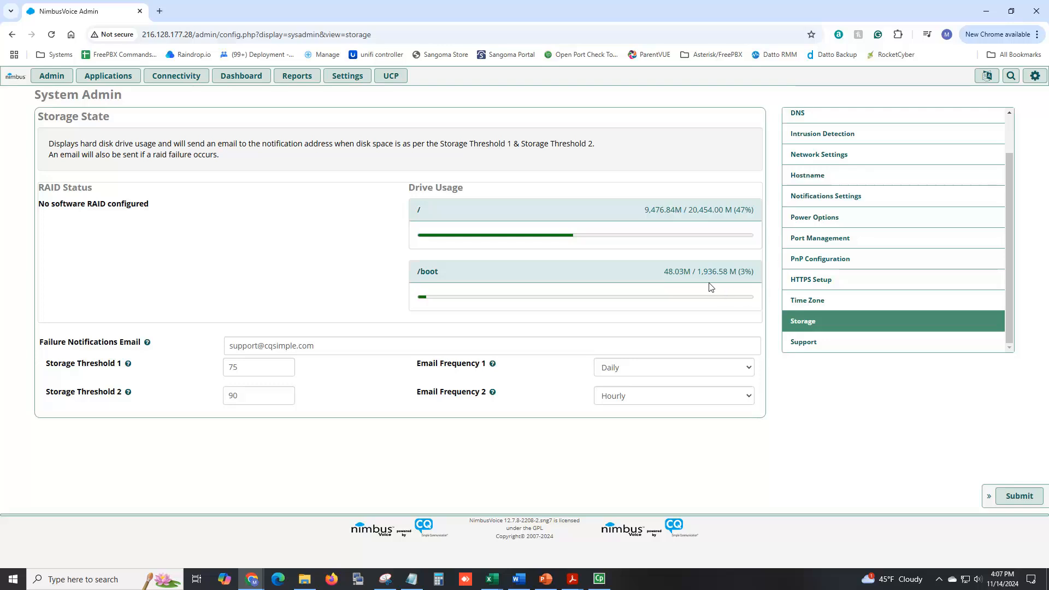
# Open Applications > Extensions, close the Add New panel, and untick Keep Nav Bar Expanded.
pyautogui.moveTo(117, 77)
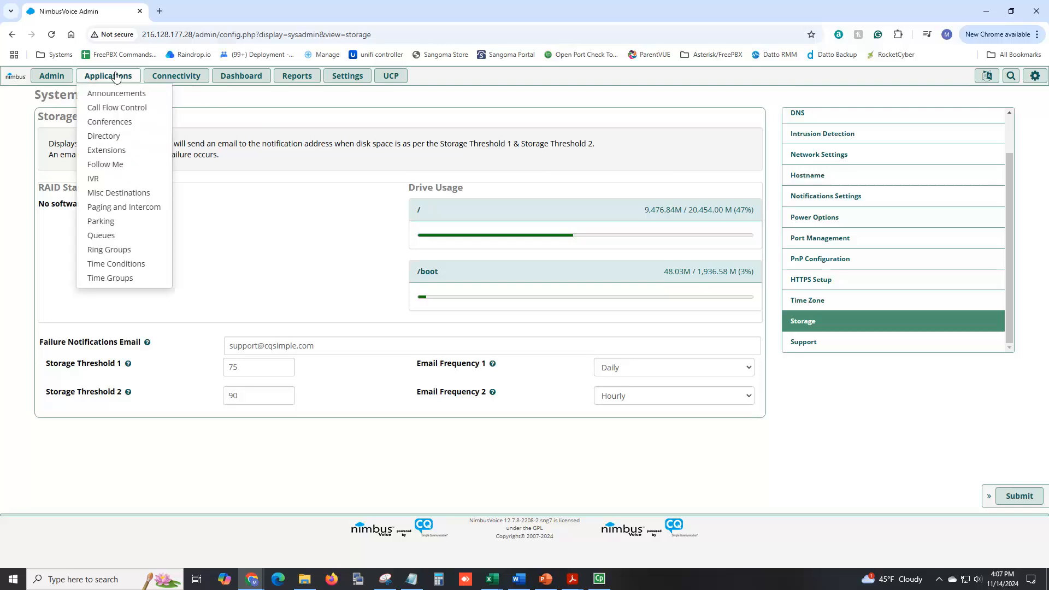
pyautogui.click(115, 151)
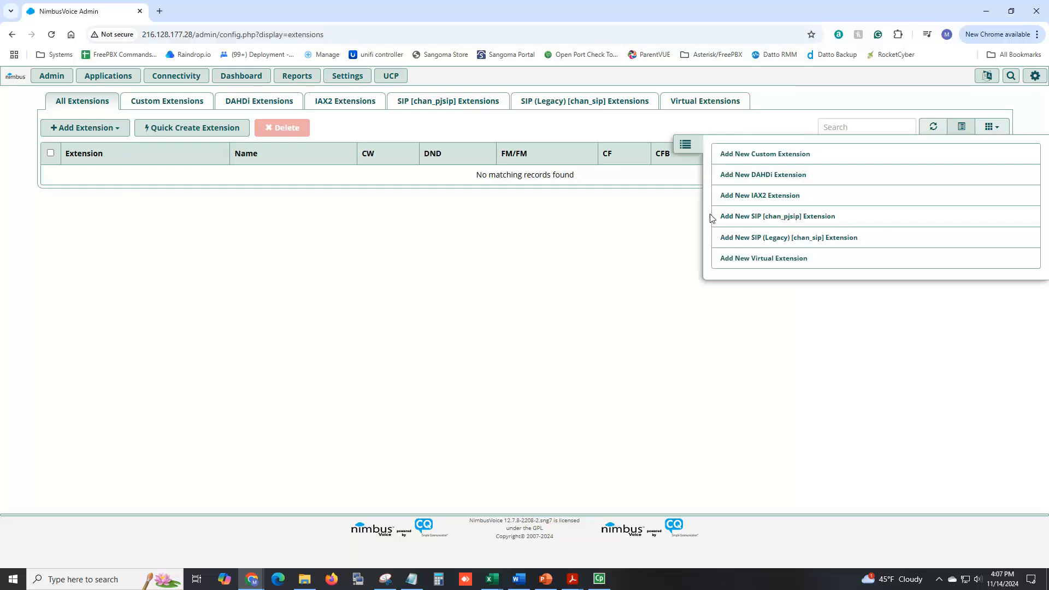
pyautogui.click(687, 148)
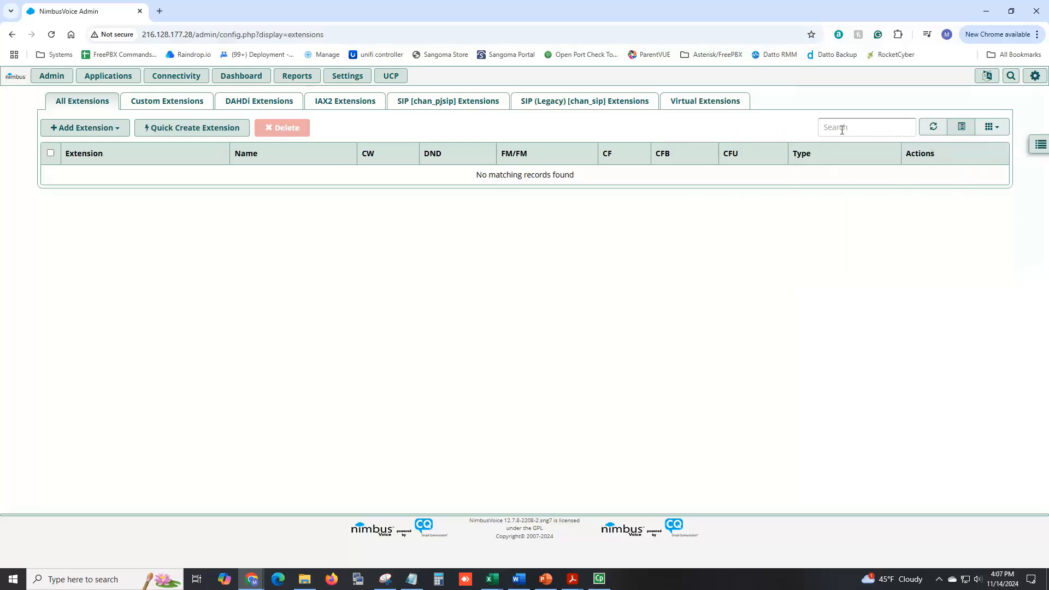
pyautogui.click(1035, 76)
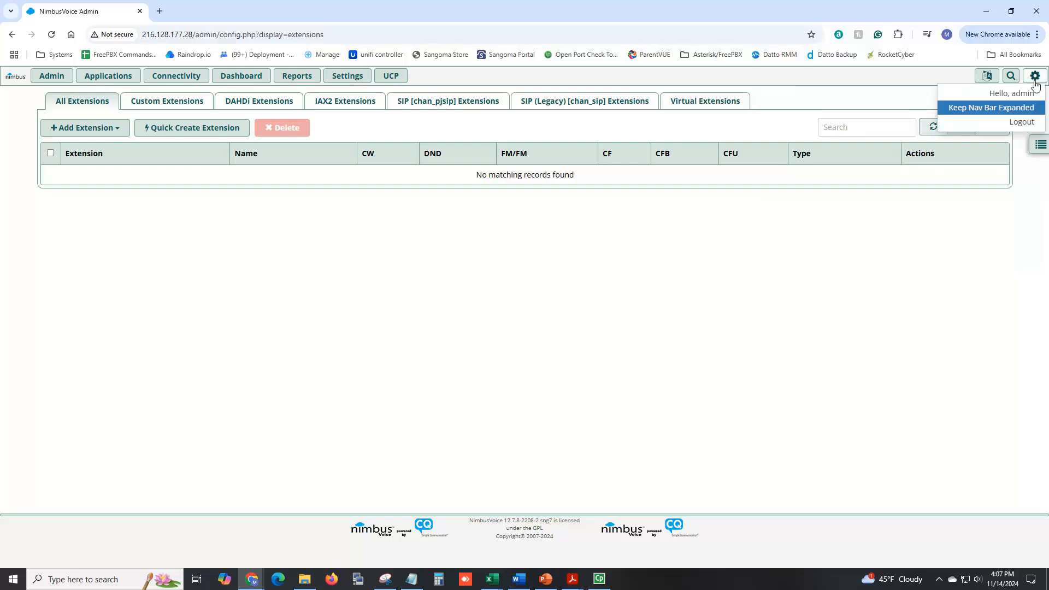
pyautogui.click(1019, 109)
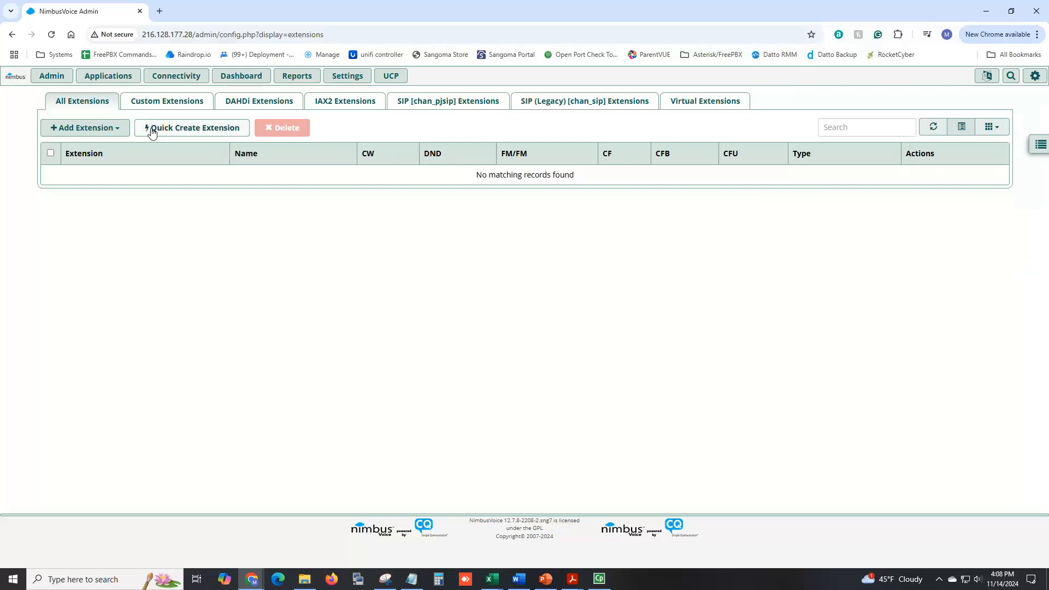
# Open the Add Extension dropdown listing the available extension types.
pyautogui.click(118, 130)
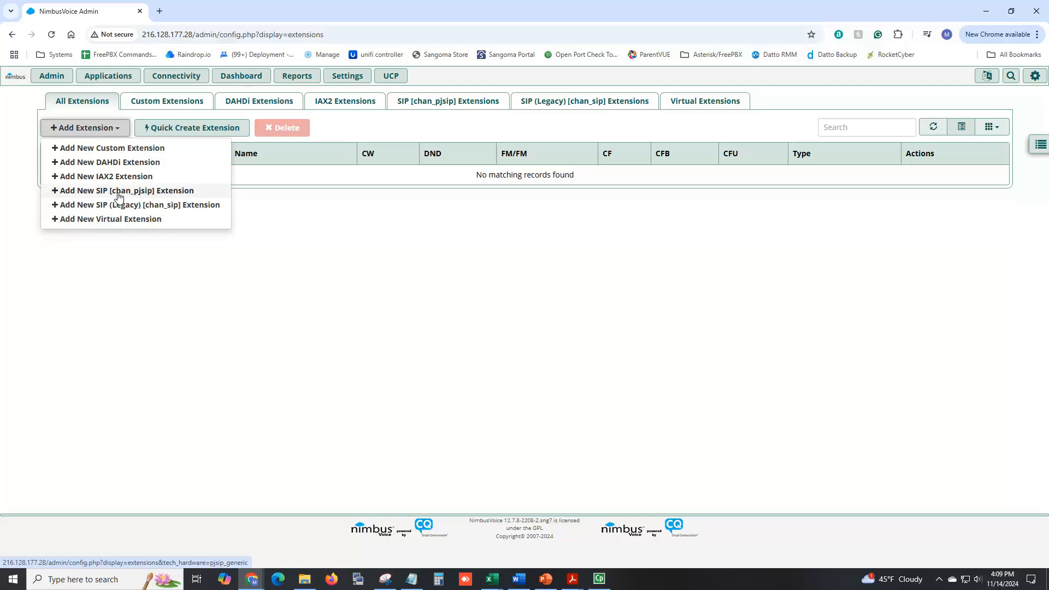
# Add a SIP [chan_pjsip] extension 101 with the user's full name as Display Name.
pyautogui.click(119, 191)
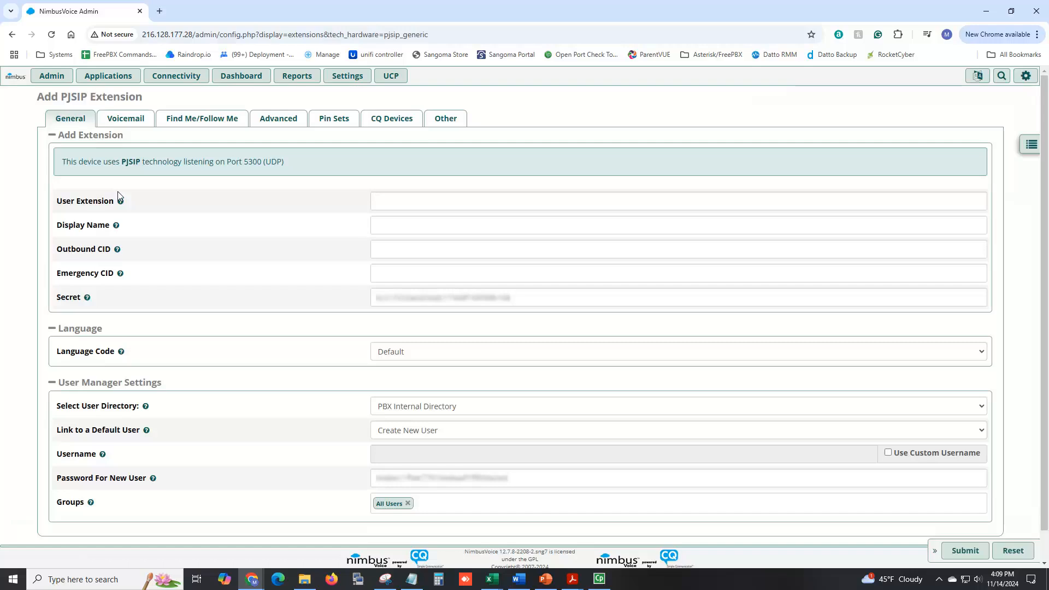
pyautogui.click(382, 200)
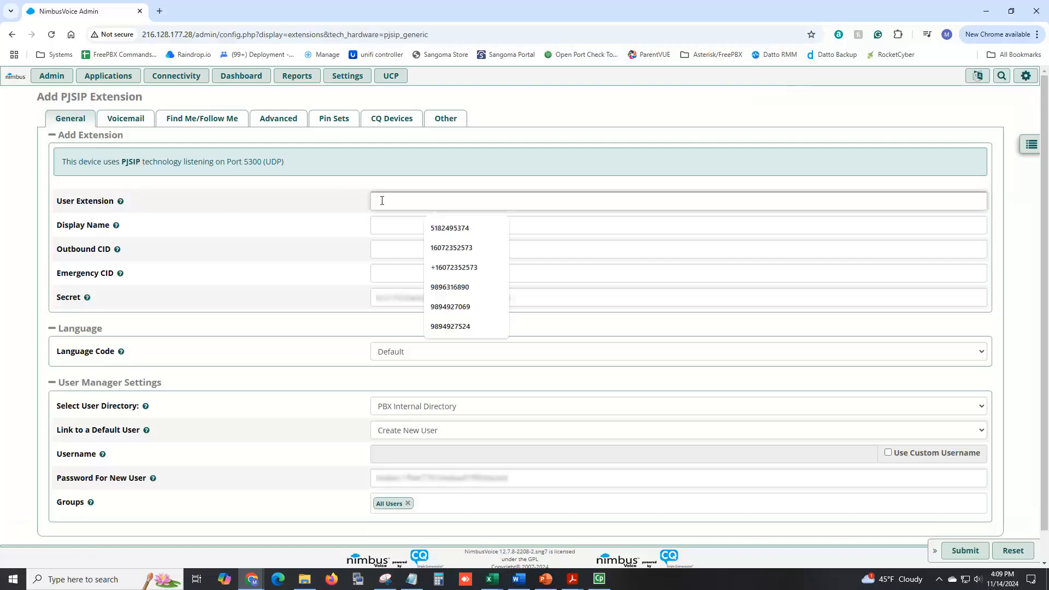
pyautogui.write('101')
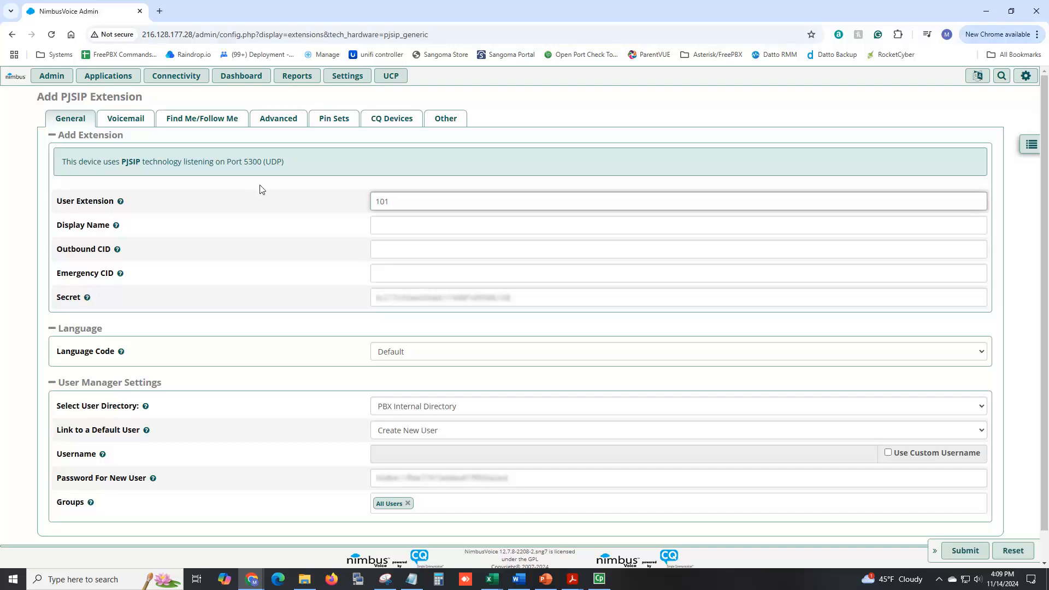
pyautogui.click(396, 228)
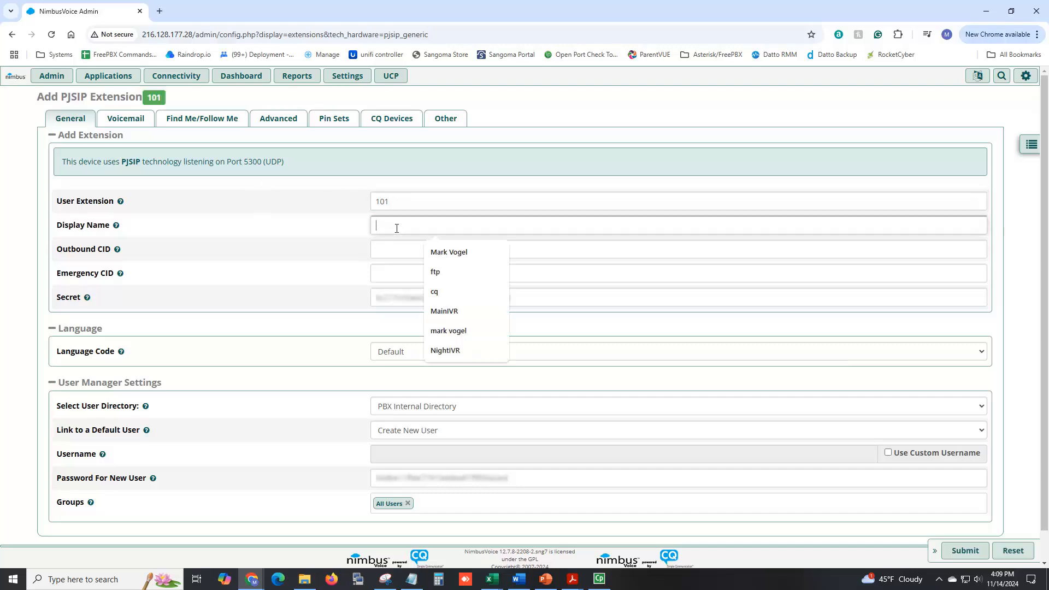
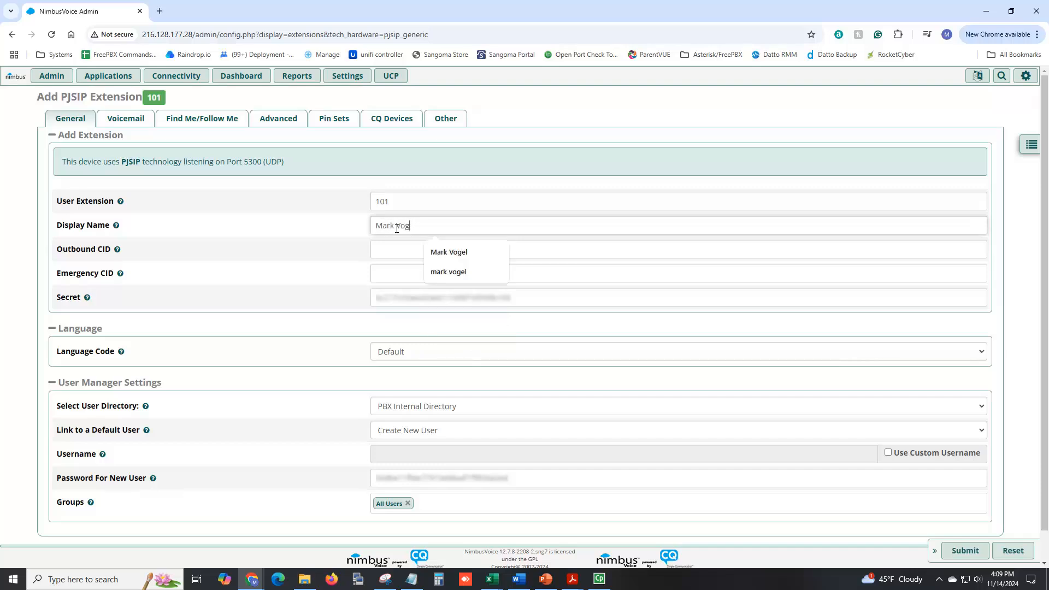
pyautogui.write('gel')
pyautogui.click(326, 241)
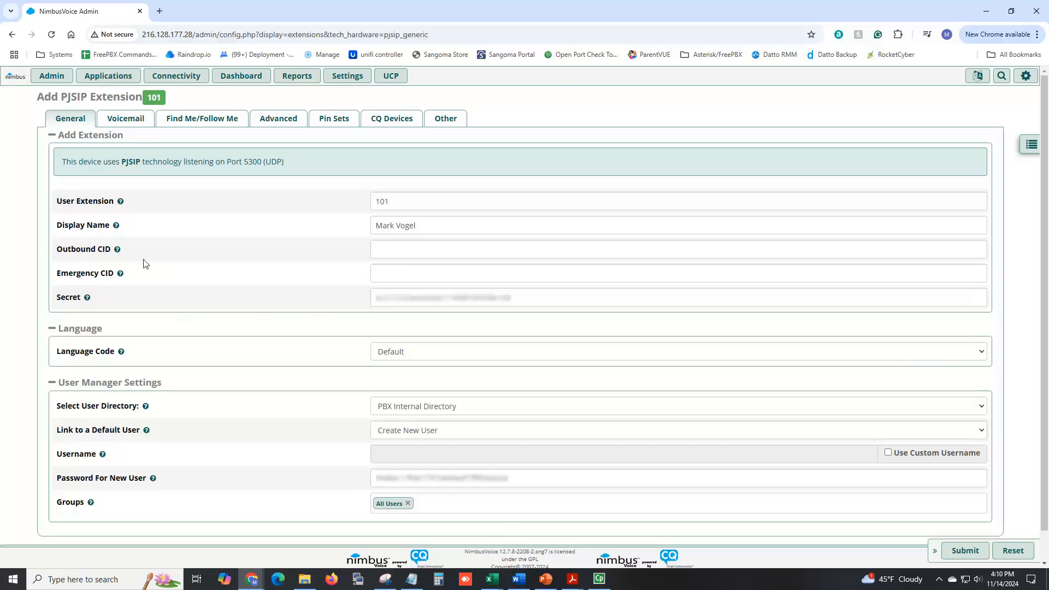
# Enable voicemail for extension 101, set its mailbox password and fill in the user's notification e-mail.
pyautogui.click(117, 122)
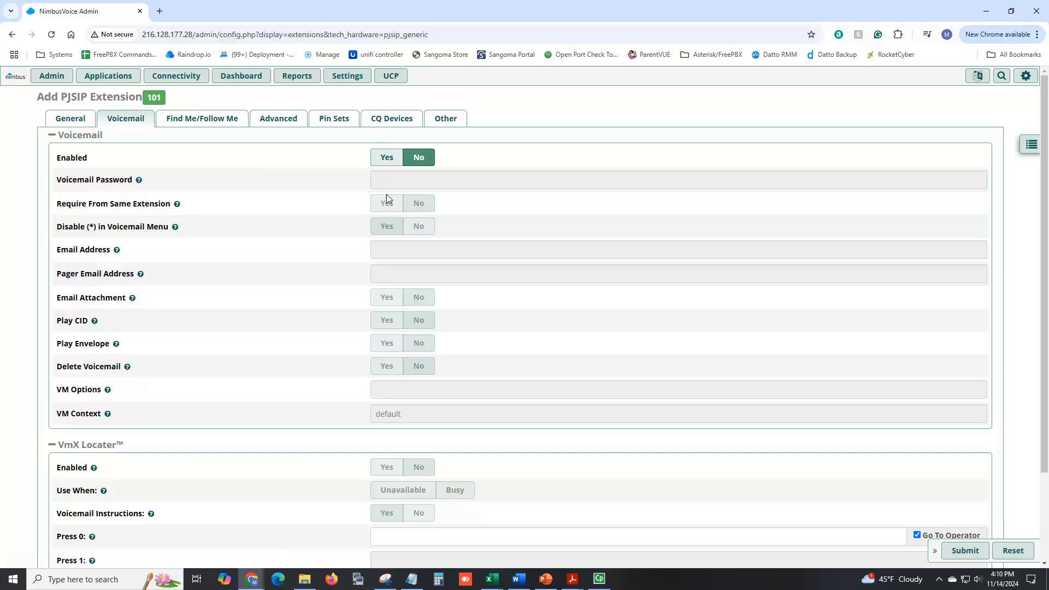
pyautogui.click(387, 160)
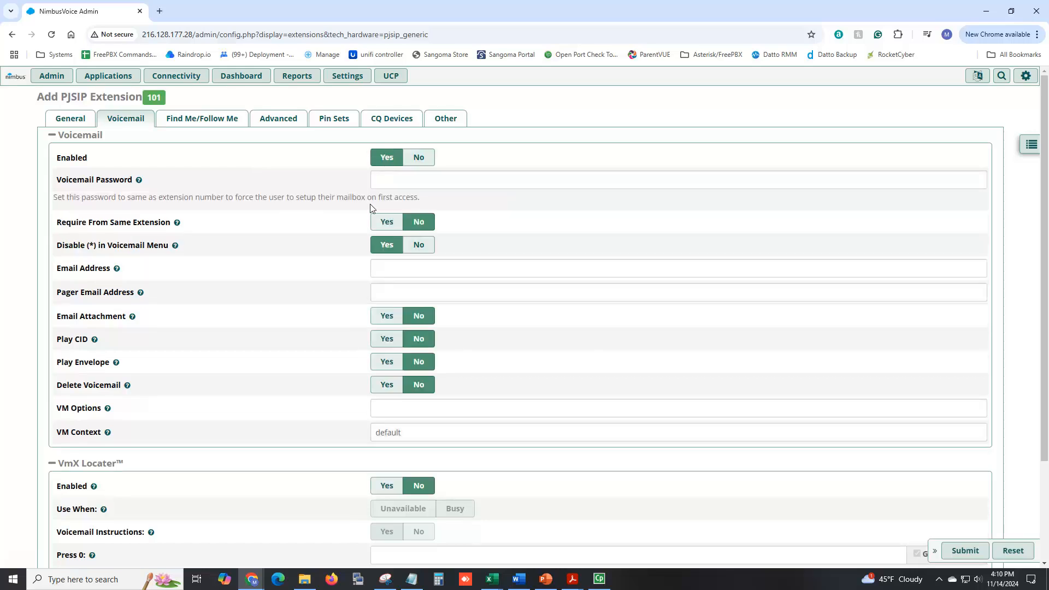
pyautogui.click(405, 182)
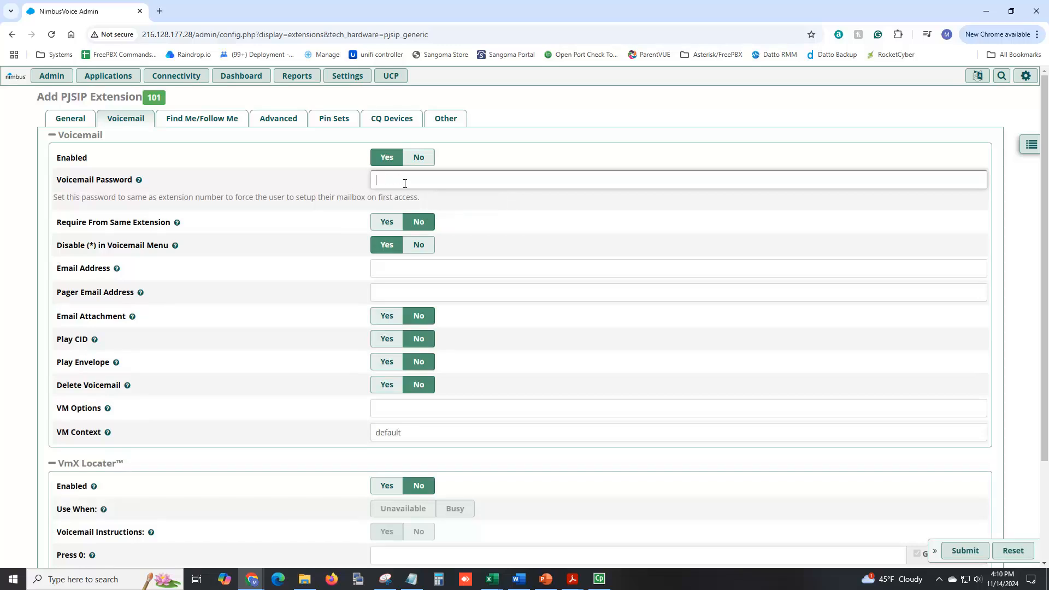
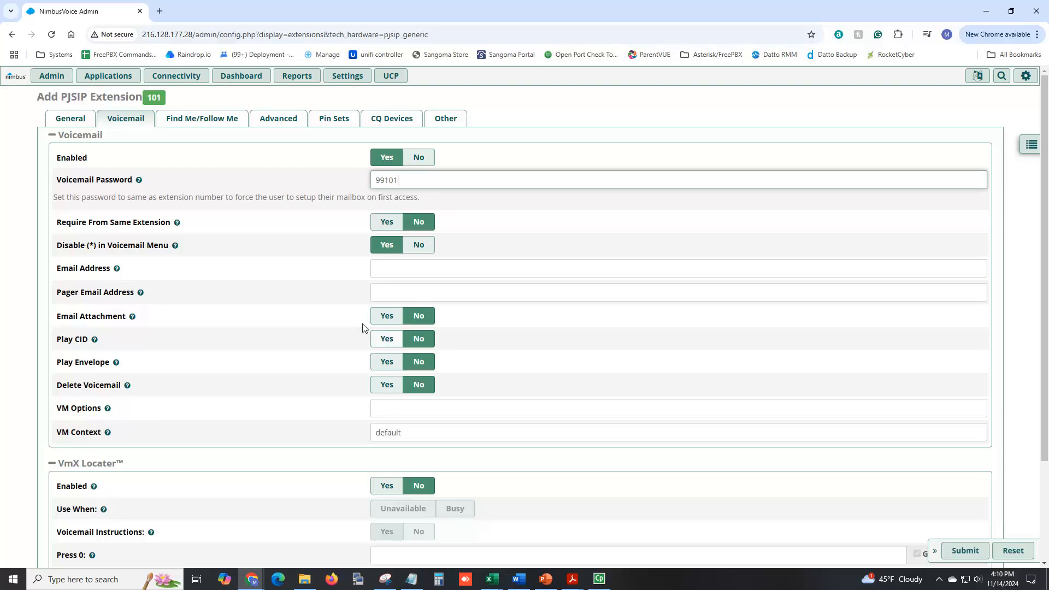
pyautogui.click(386, 268)
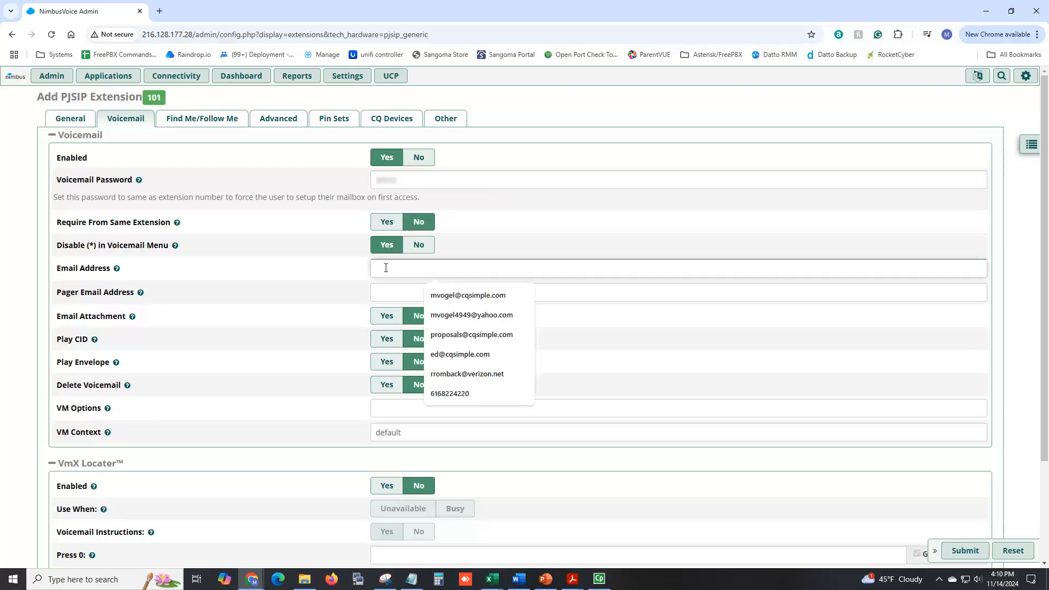
pyautogui.click(456, 297)
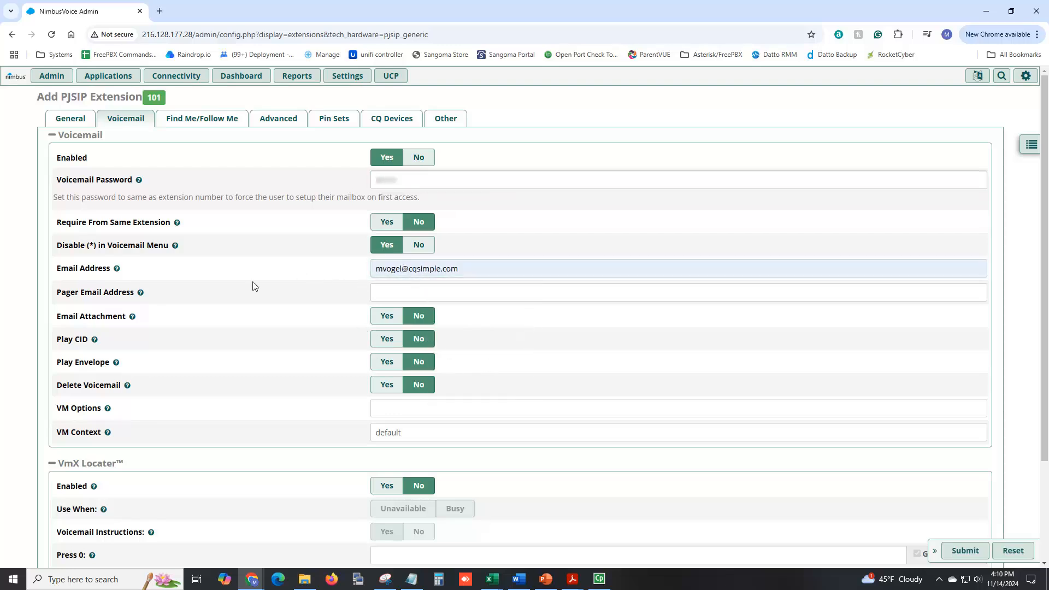
# Turn on e-mail attachments, stop disabling (*), keep Delete Voicemail at No, then view Find Me/Follow Me.
pyautogui.click(382, 317)
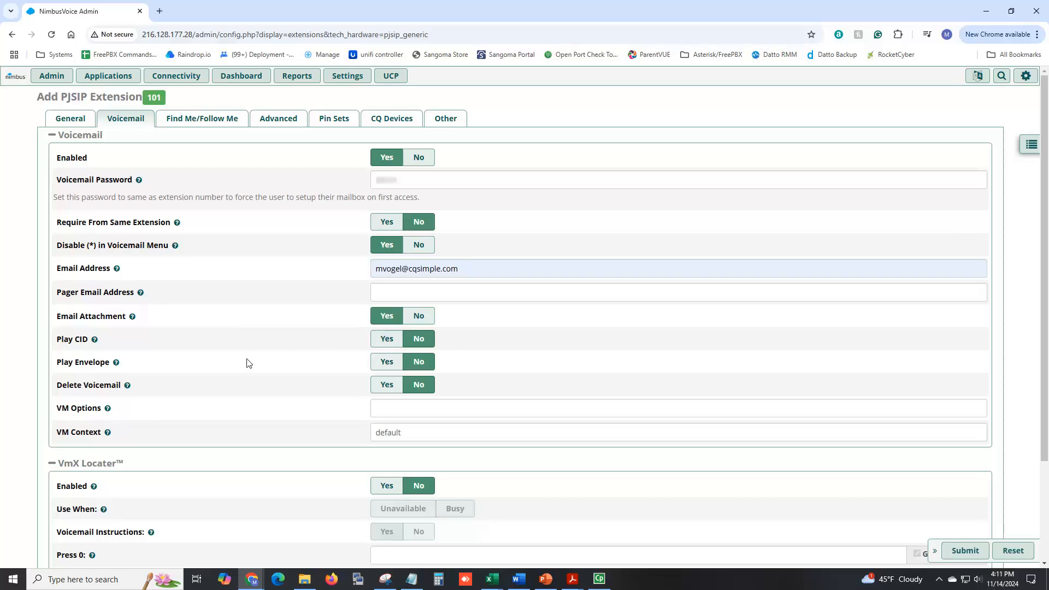
pyautogui.click(419, 246)
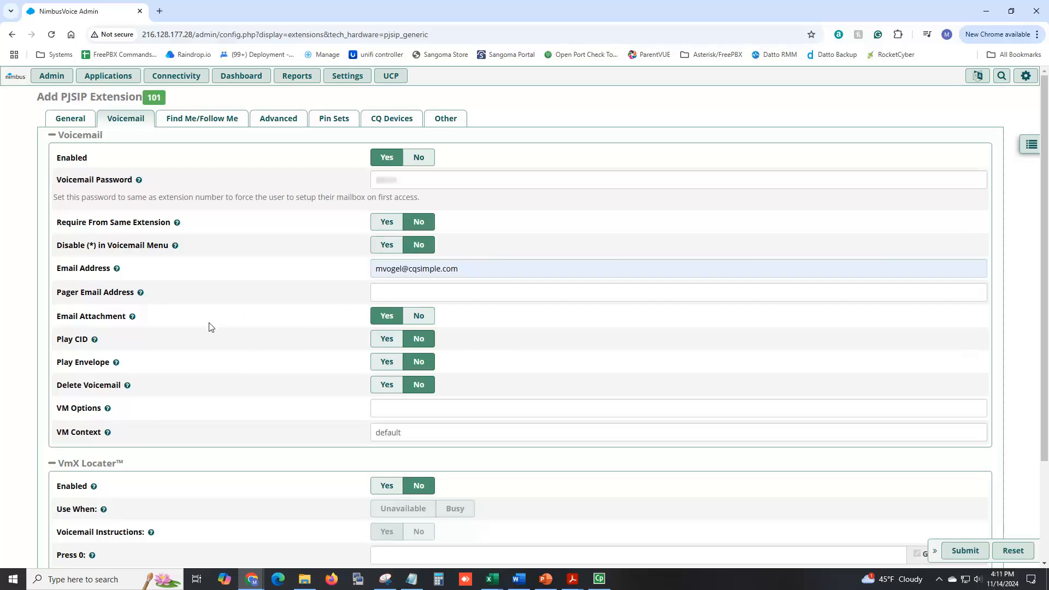
pyautogui.moveTo(96, 343)
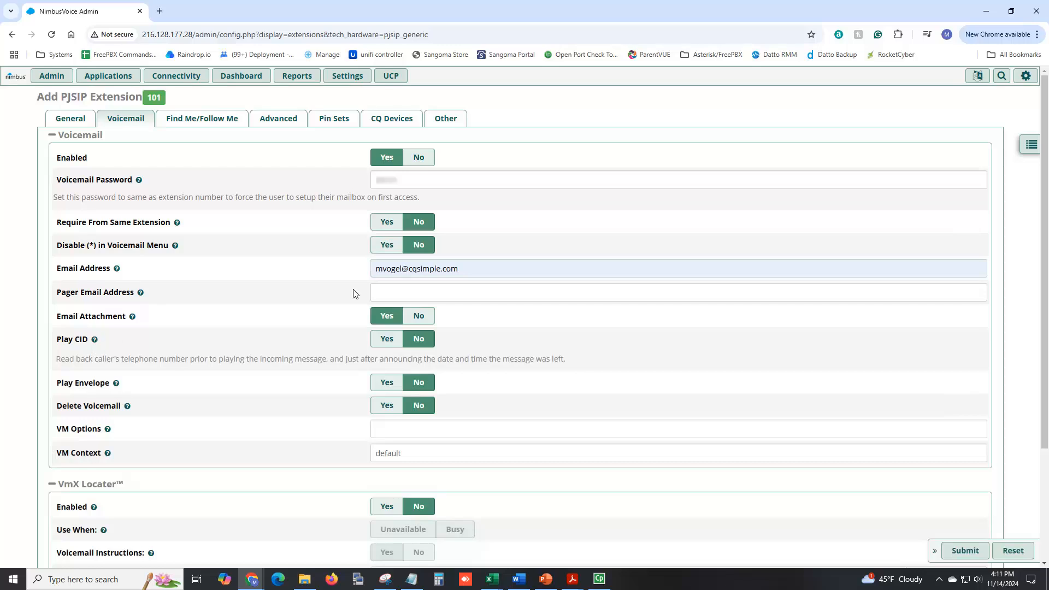
pyautogui.moveTo(128, 385)
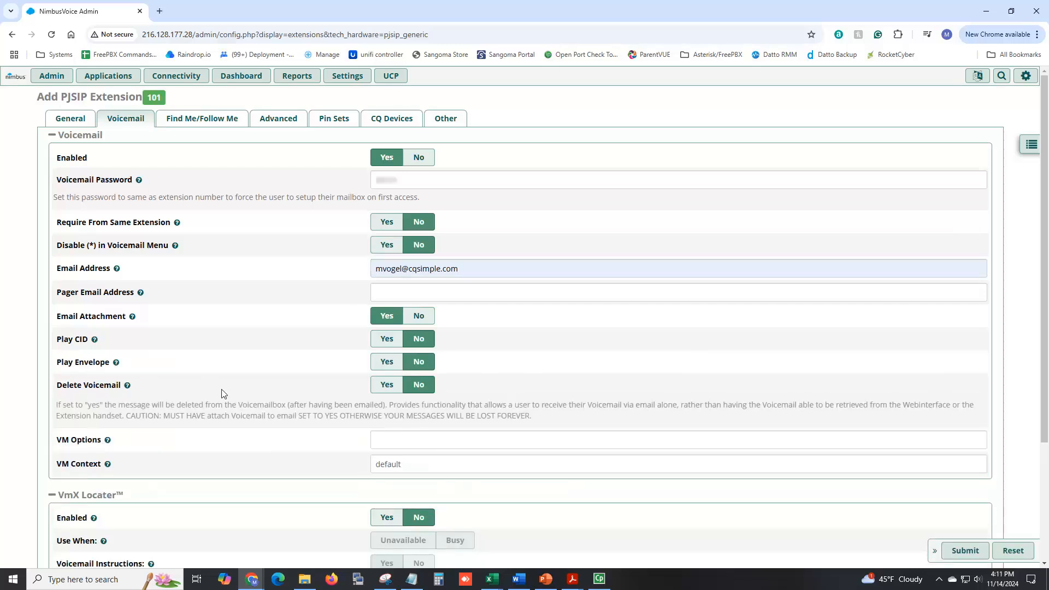
pyautogui.click(386, 385)
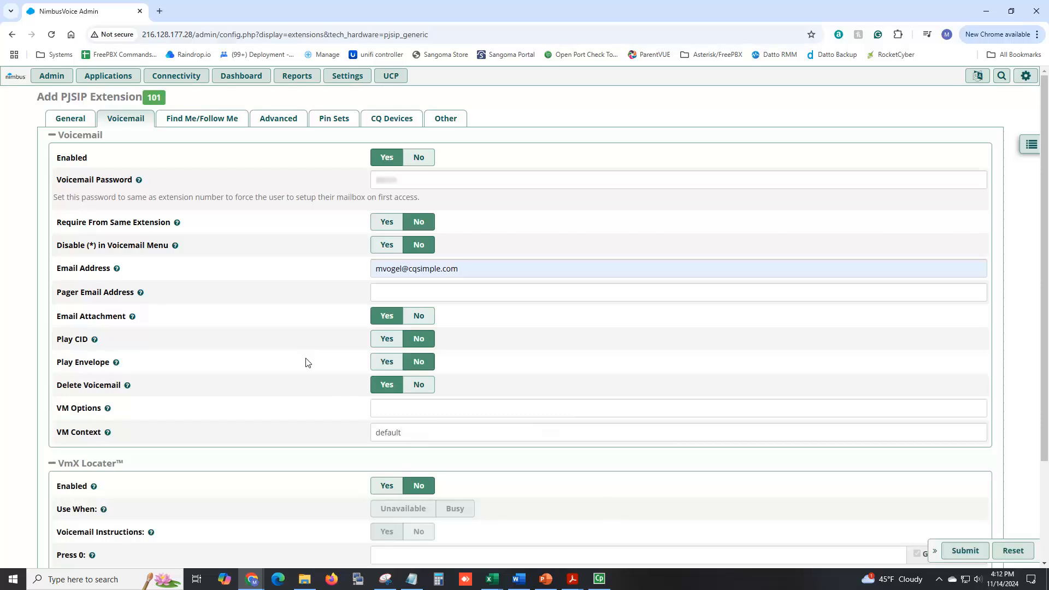
pyautogui.click(422, 383)
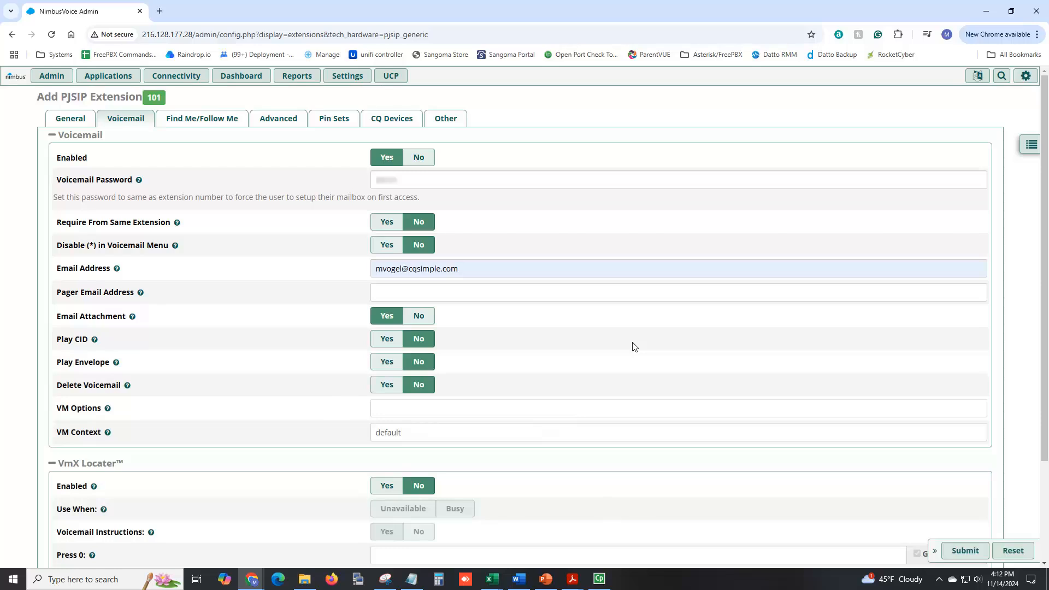
pyautogui.click(398, 387)
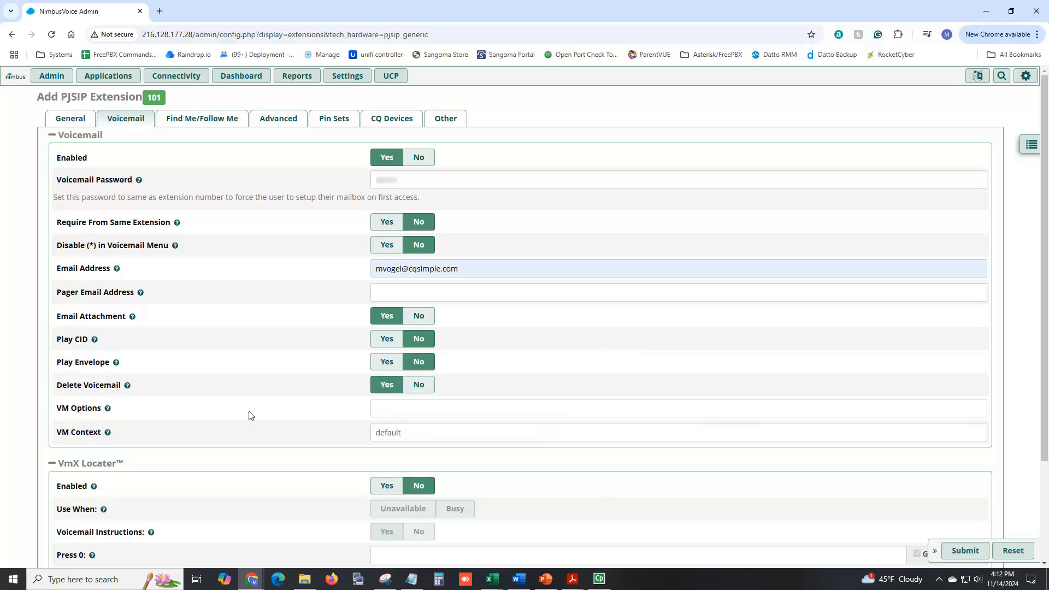
pyautogui.click(418, 385)
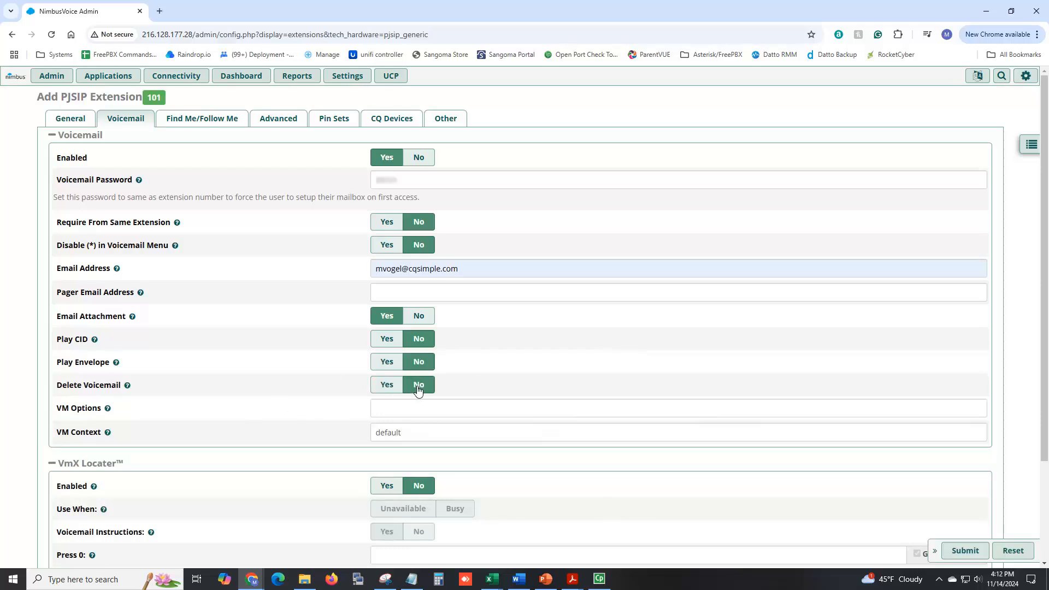
pyautogui.click(220, 120)
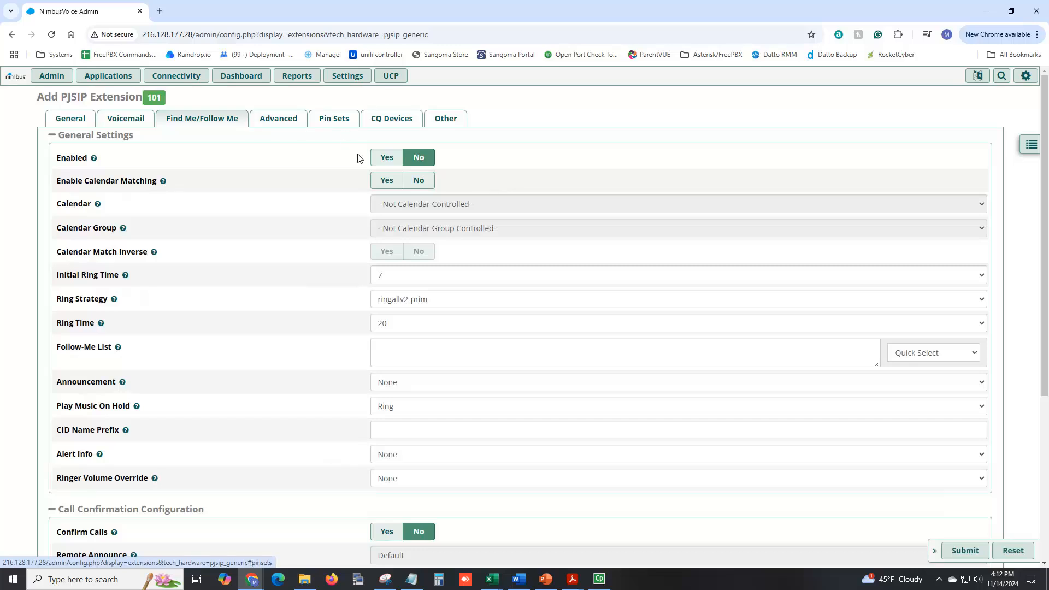
# Enable Find Me/Follow Me with Initial Ring Time 20 and ring strategy ringall.
pyautogui.click(384, 158)
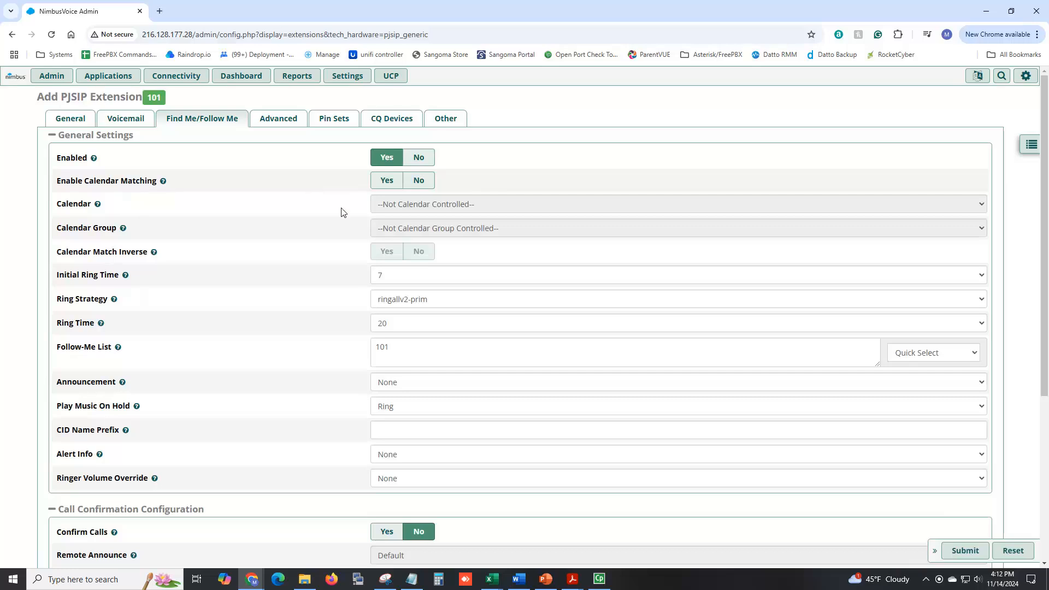
pyautogui.click(393, 277)
pyautogui.scroll(-2, 415, 454)
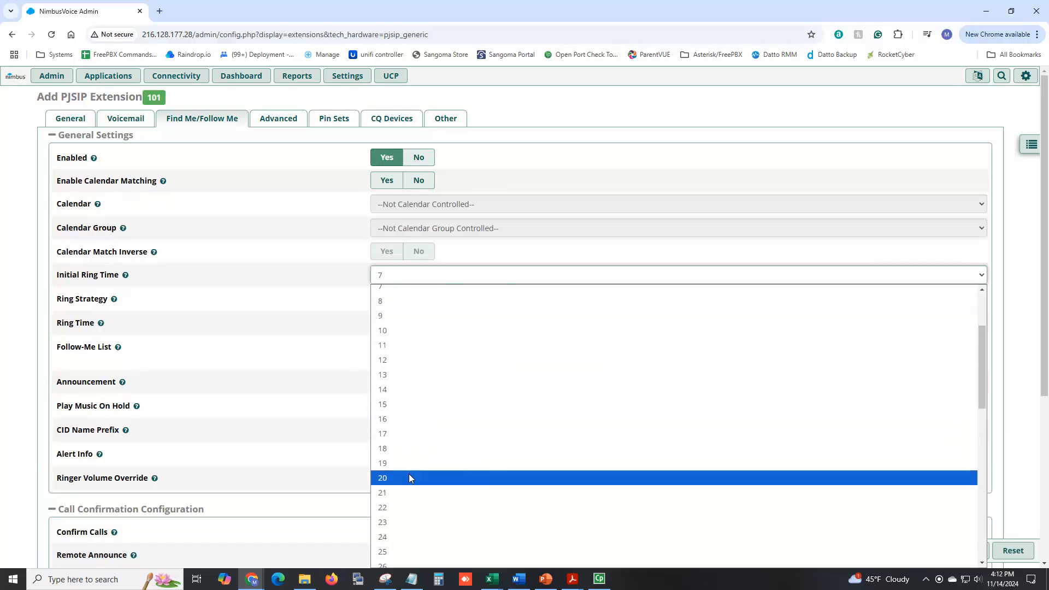
pyautogui.click(408, 476)
pyautogui.moveTo(125, 276)
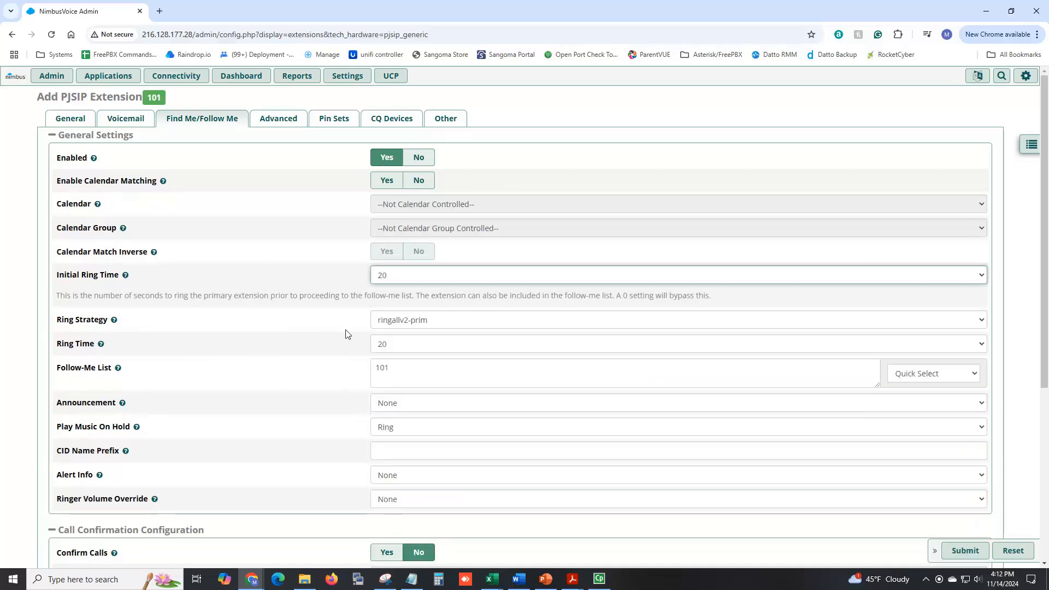
pyautogui.click(411, 304)
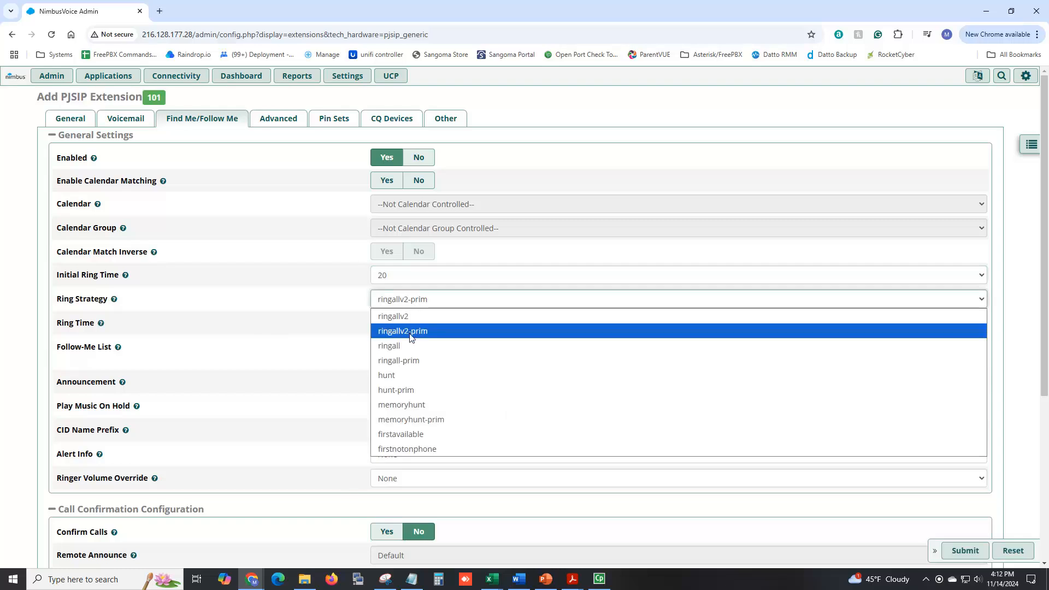
pyautogui.click(411, 346)
# Set Ring Time 40, replace the follow-me list with an external phone number, then disable follow-me.
pyautogui.click(406, 328)
pyautogui.scroll(-5, 398, 282)
pyautogui.scroll(-1, 397, 280)
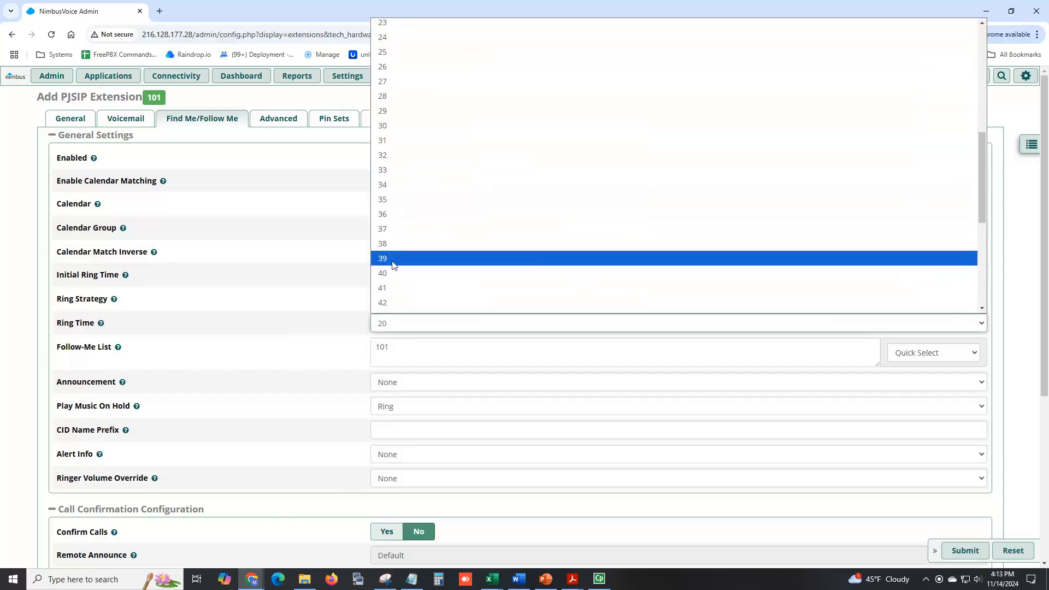
pyautogui.click(395, 272)
pyautogui.moveTo(403, 342); pyautogui.dragTo(316, 337)
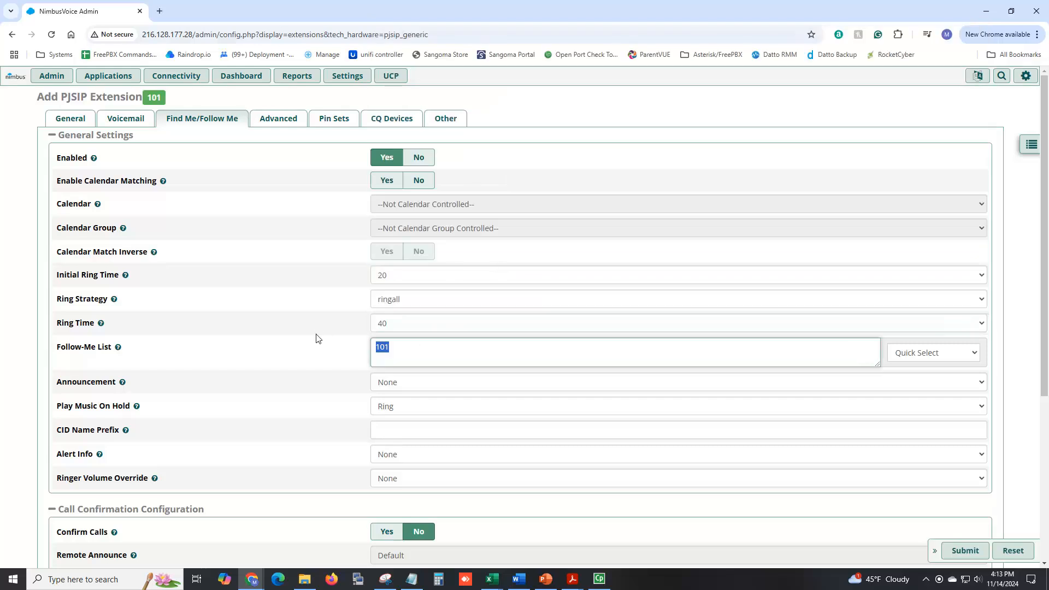
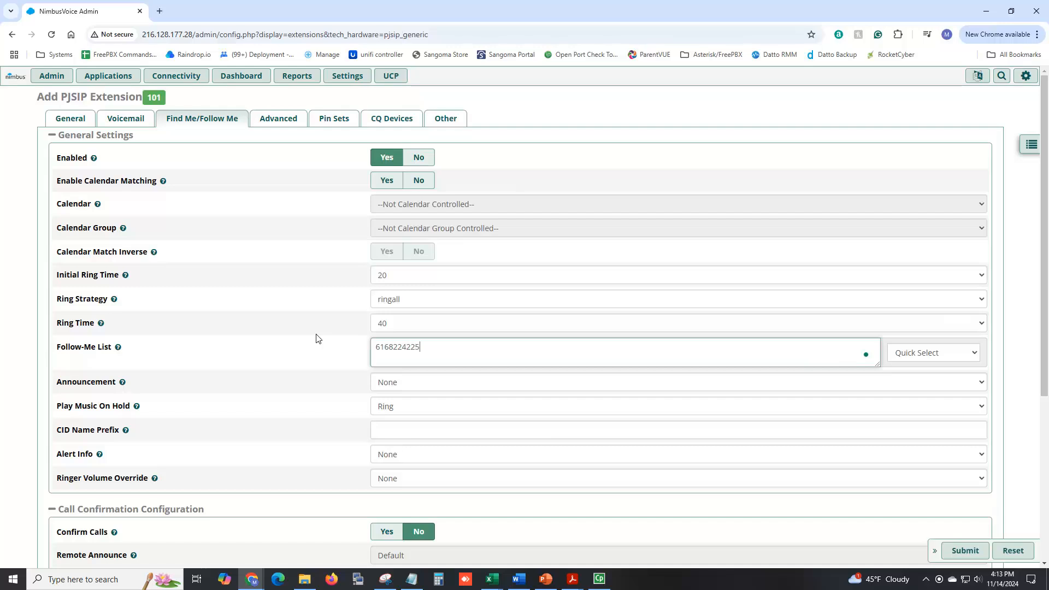
pyautogui.write('#')
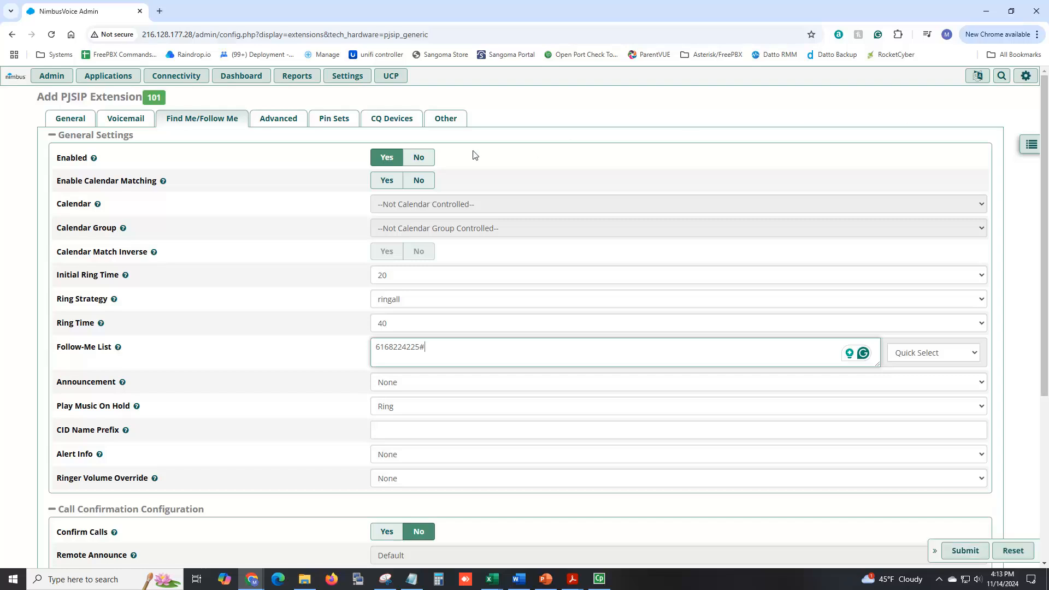
pyautogui.click(426, 159)
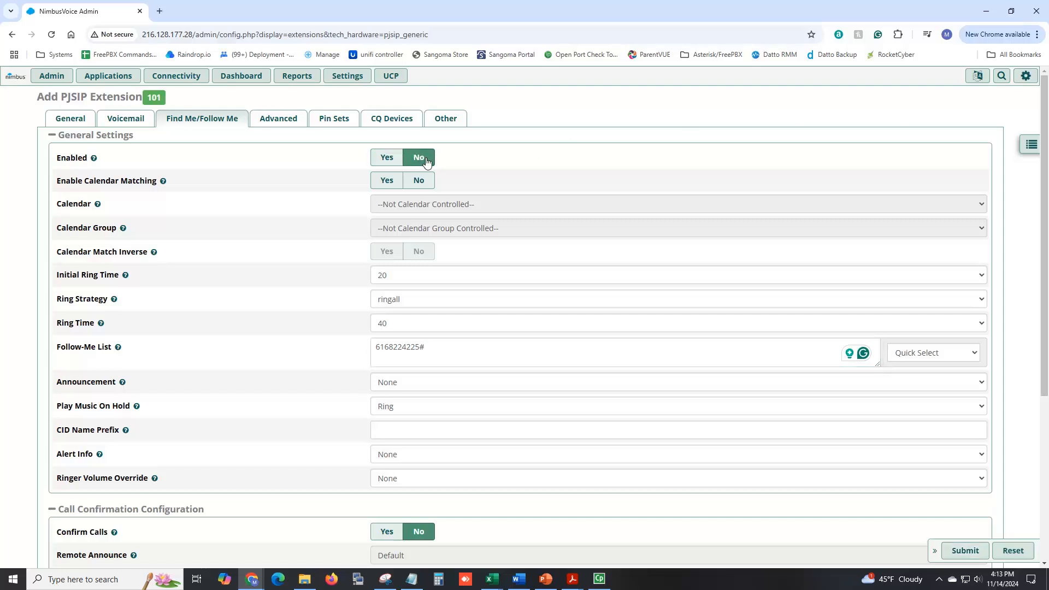
# Submit extension 101's settings and apply the pending configuration.
pyautogui.click(966, 551)
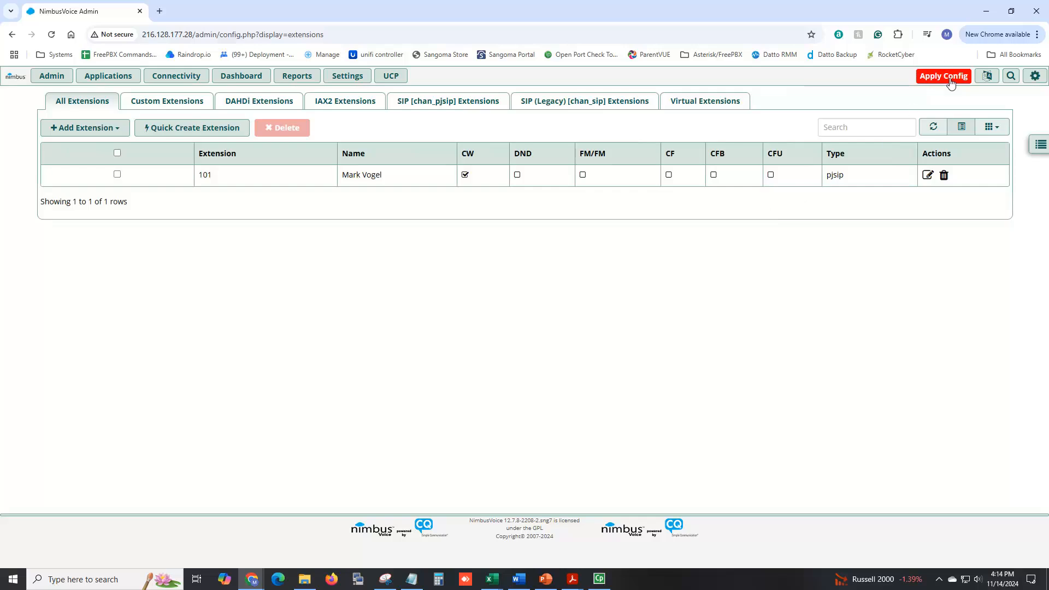
pyautogui.click(951, 83)
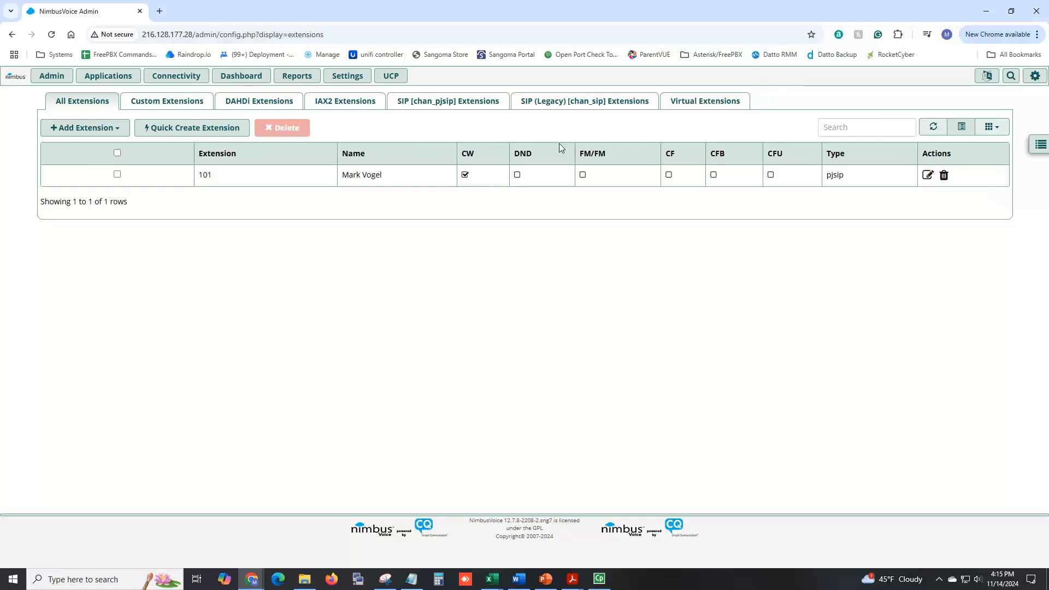
pyautogui.doubleClick(854, 181)
# Create virtual extension 200 with display name 'Sales VM' and bring up its voicemail settings.
pyautogui.click(722, 107)
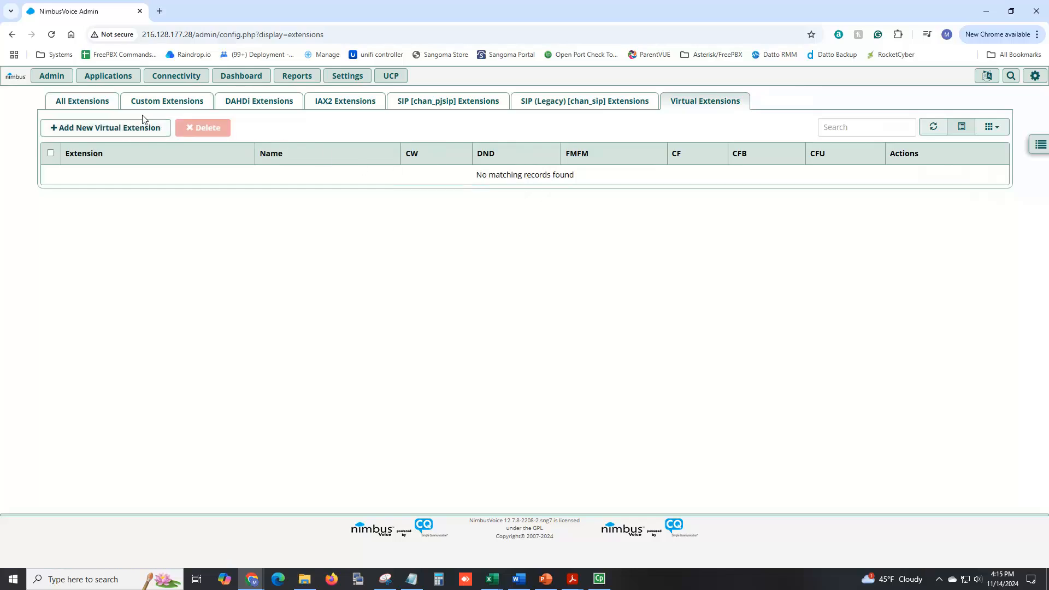
pyautogui.click(125, 131)
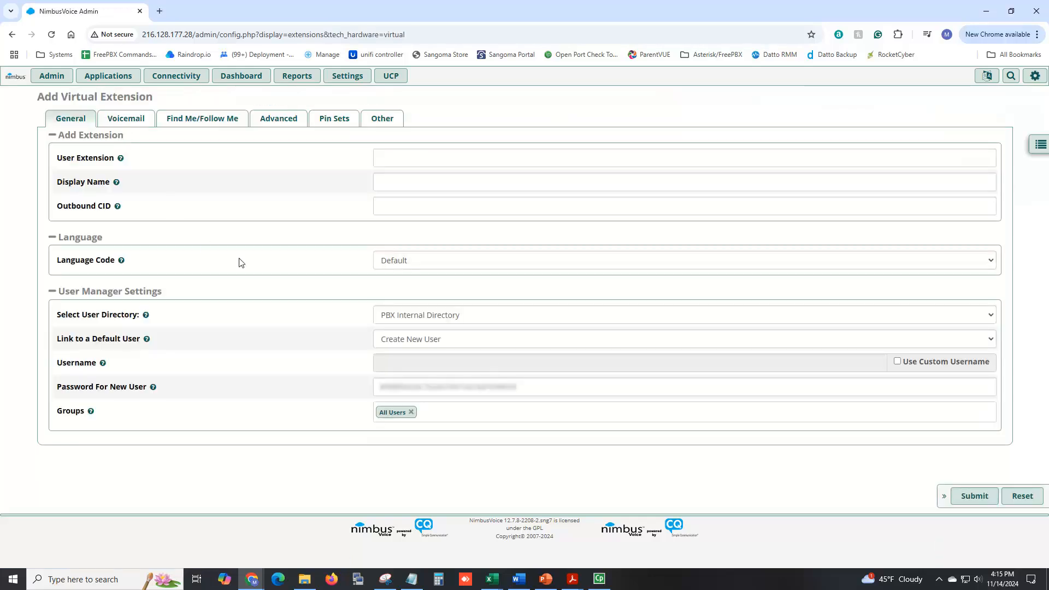
pyautogui.click(429, 160)
pyautogui.write('200')
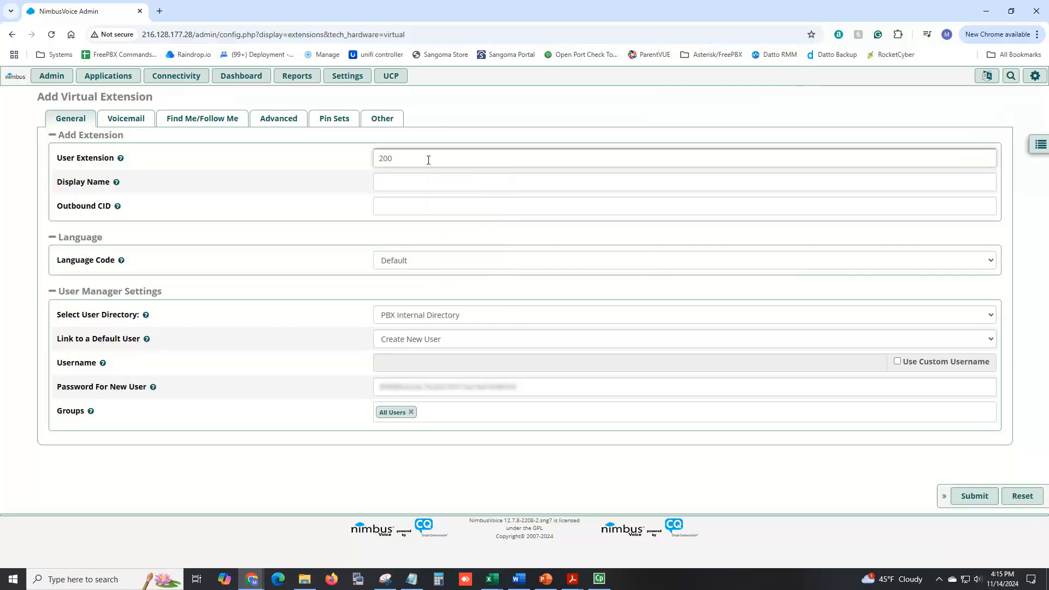
pyautogui.press('Tab')
pyautogui.write('Sales VM')
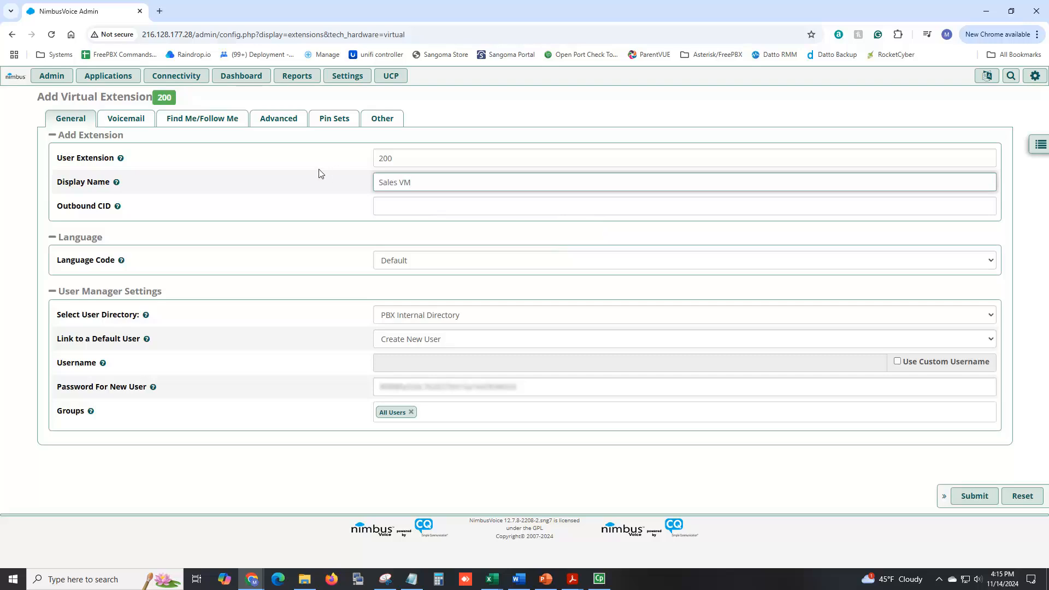
pyautogui.click(137, 121)
# Enable voicemail for extension 200 and enter two notification e-mail addresses.
pyautogui.click(373, 159)
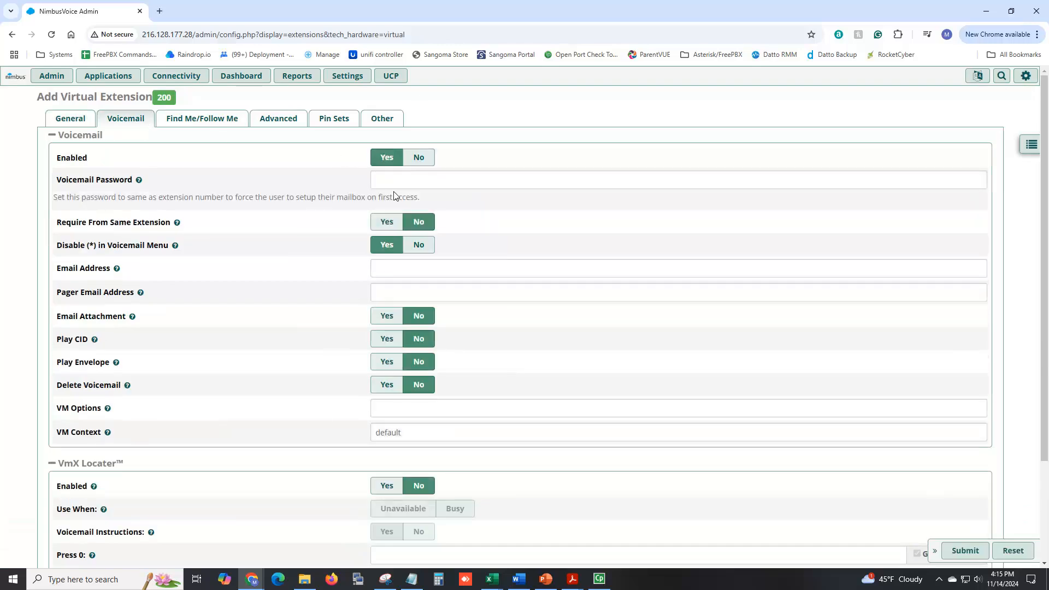
pyautogui.click(436, 267)
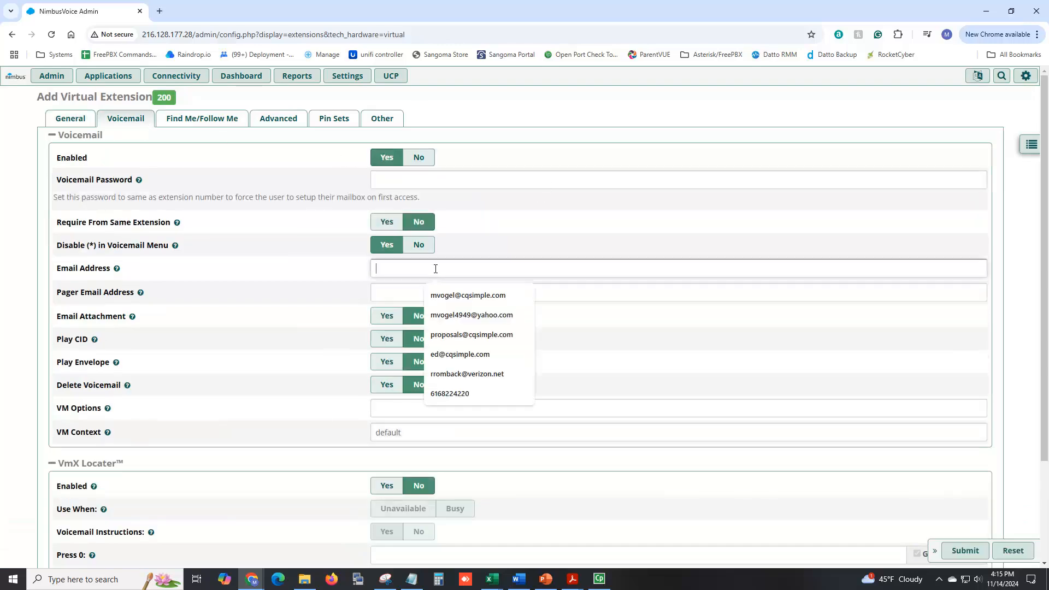
pyautogui.click(449, 298)
pyautogui.write('m')
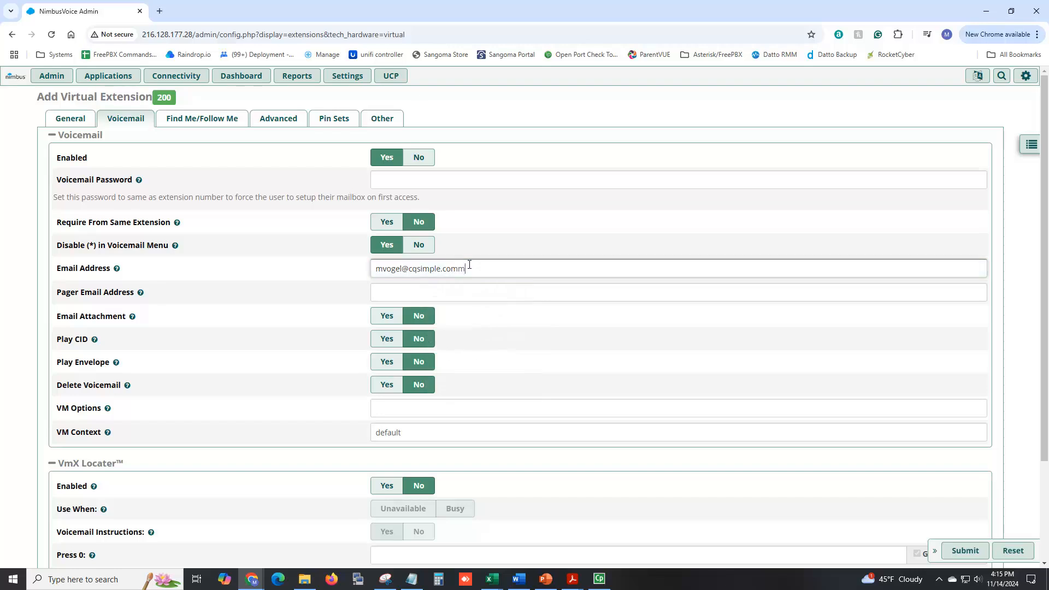
pyautogui.press('BackSpace')
# Set Email Attachment to Yes and remove the trailing comma after the addresses.
pyautogui.click(389, 320)
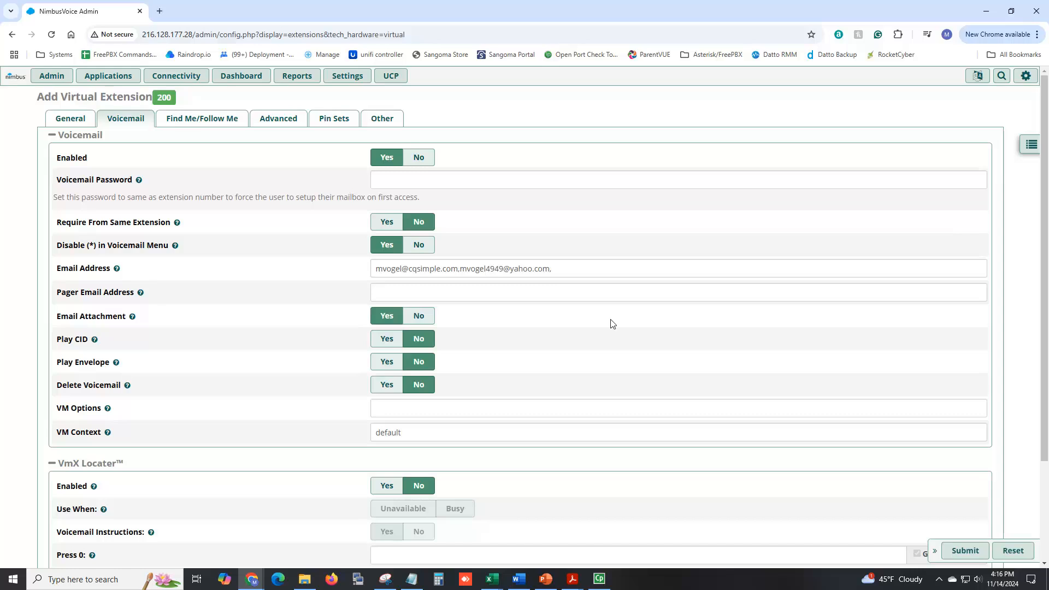
pyautogui.click(433, 322)
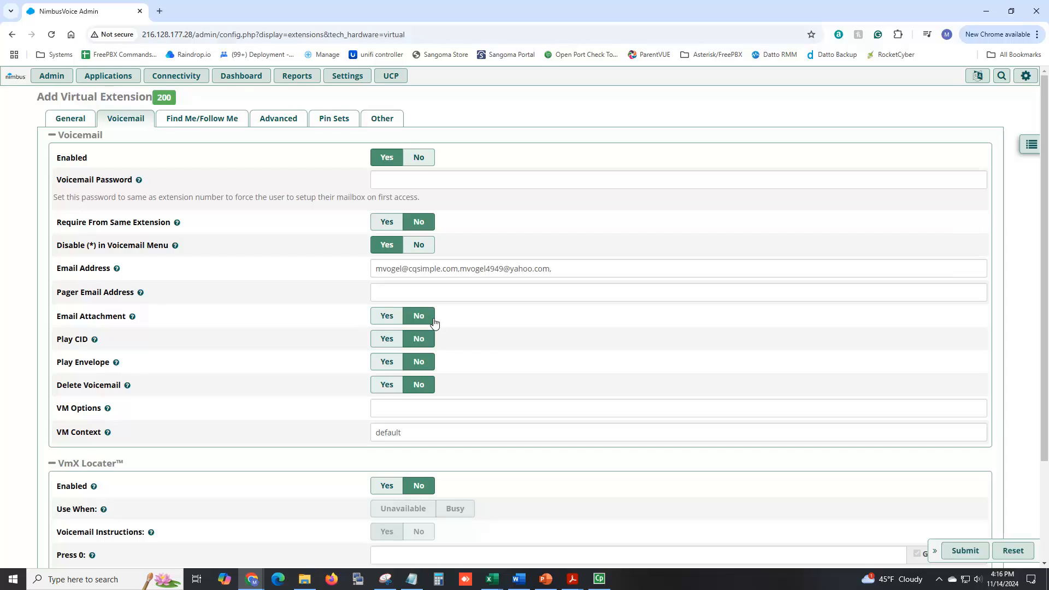
pyautogui.click(397, 318)
pyautogui.click(575, 272)
pyautogui.press('BackSpace')
# Enter the voicemail password and save virtual extension 200.
pyautogui.click(455, 184)
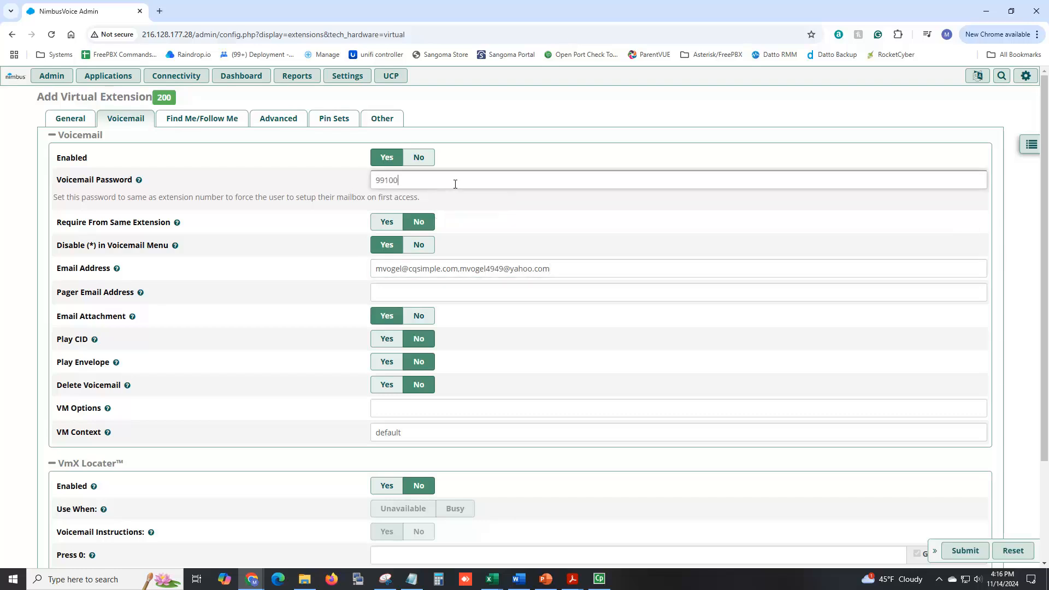
pyautogui.click(971, 551)
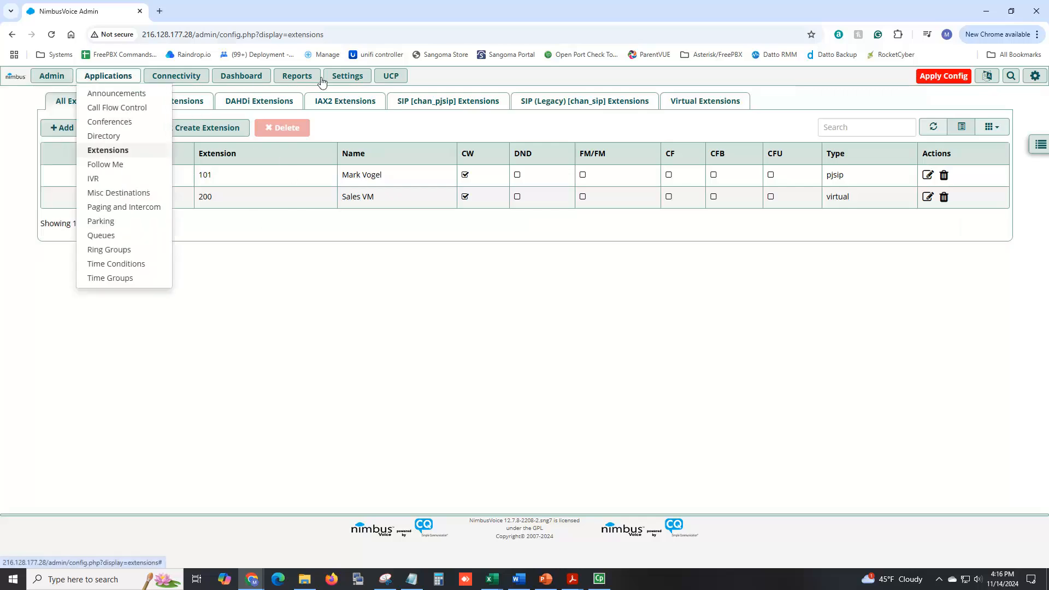
# Go to the Asterisk SIP Settings page from the Settings menu.
pyautogui.moveTo(335, 81)
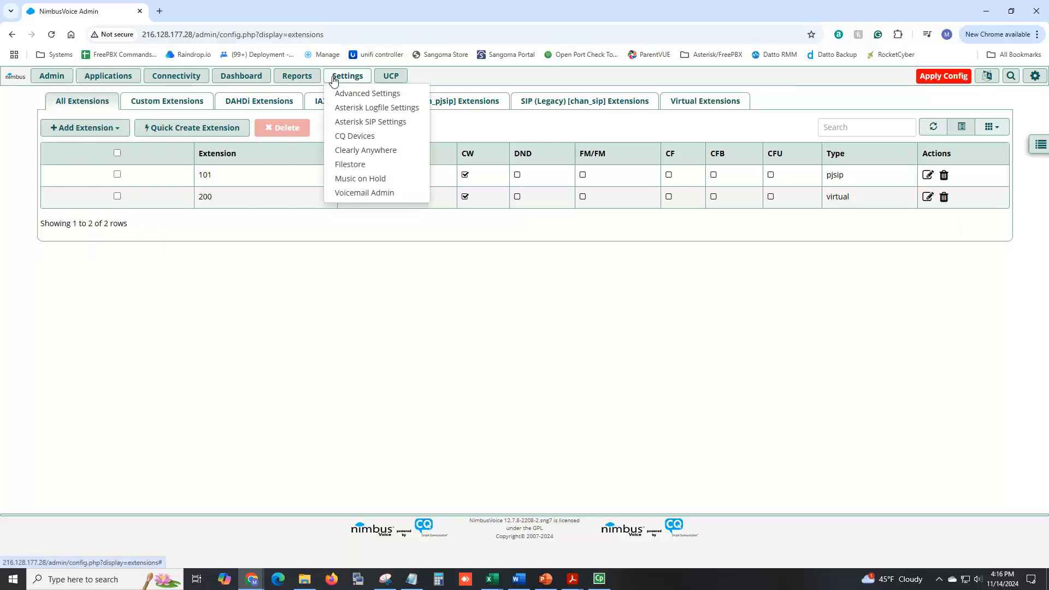
pyautogui.click(366, 126)
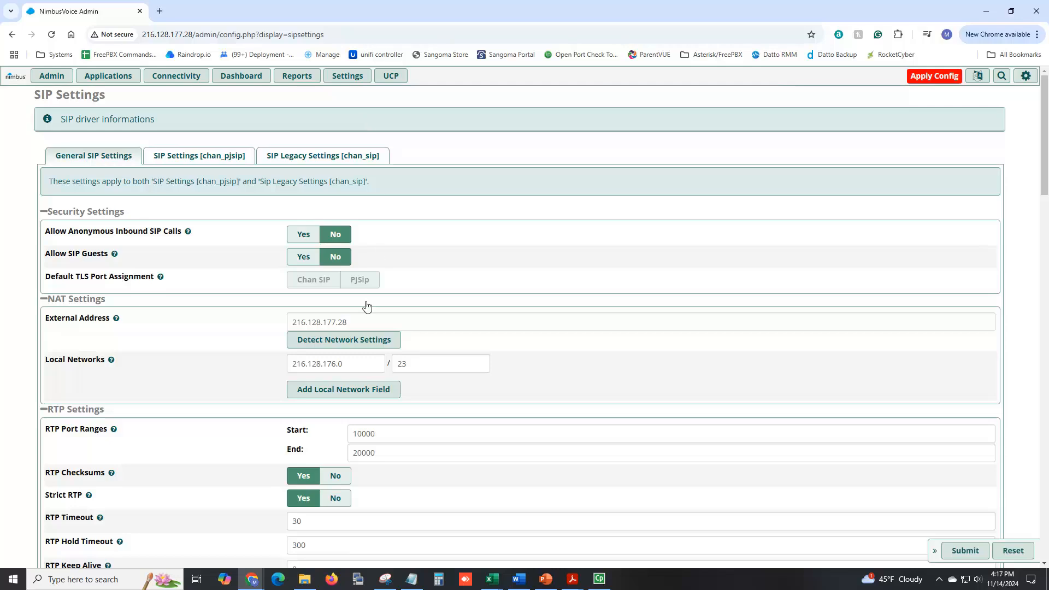
# Re-detect network settings so the External Address reads 216.128.177.28.
pyautogui.click(352, 340)
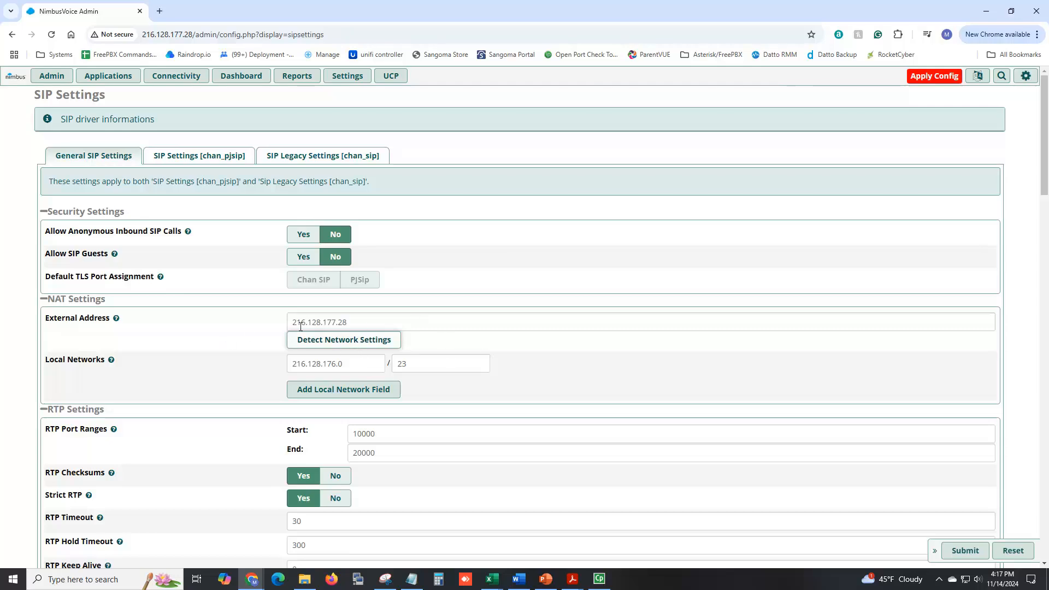
pyautogui.click(353, 325)
pyautogui.doubleClick(353, 325)
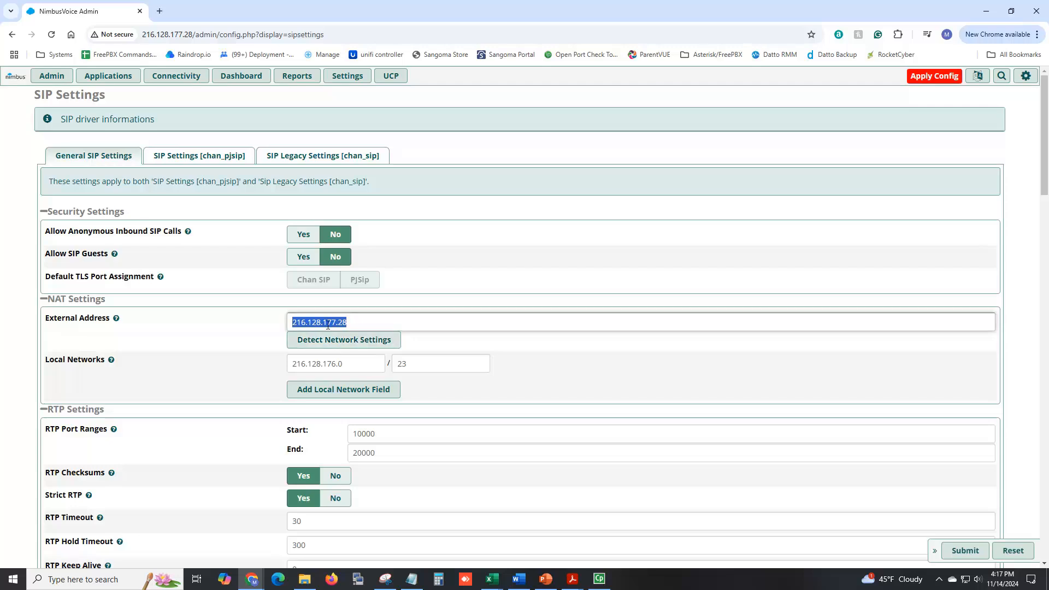
pyautogui.moveTo(52, 75)
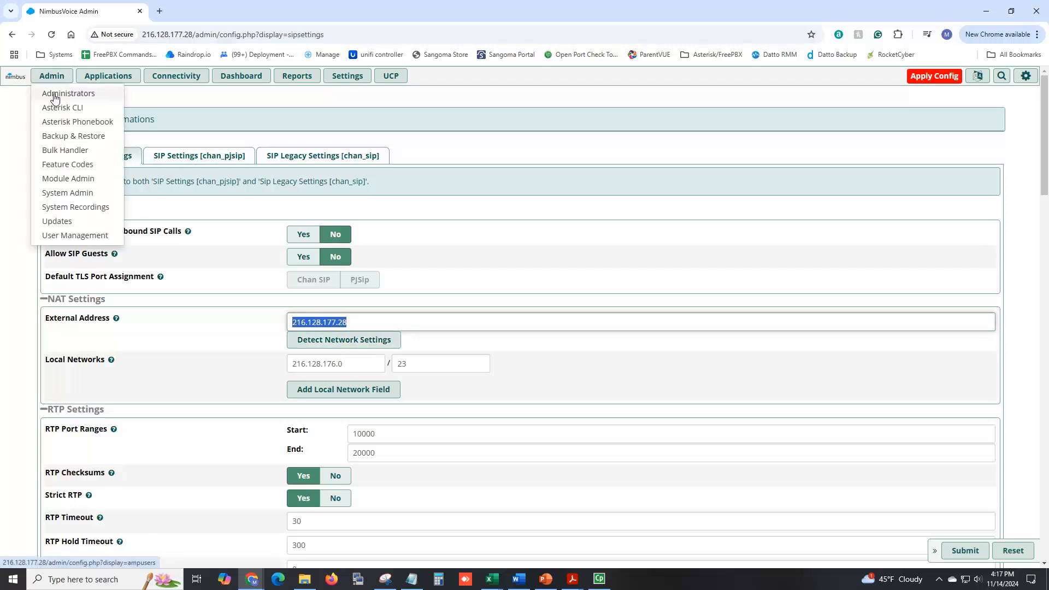
pyautogui.click(377, 340)
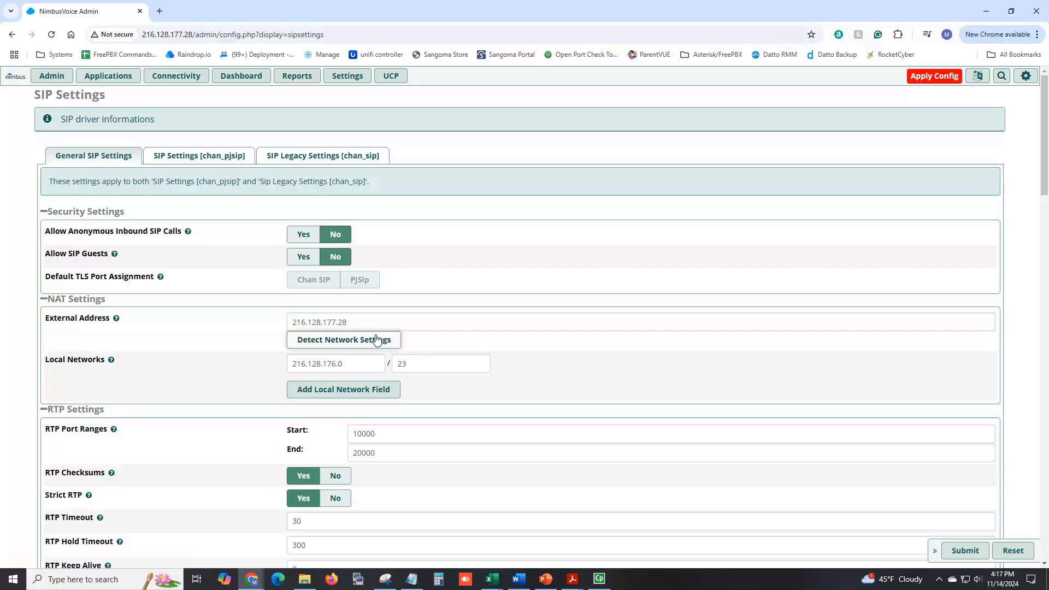
pyautogui.moveTo(52, 76)
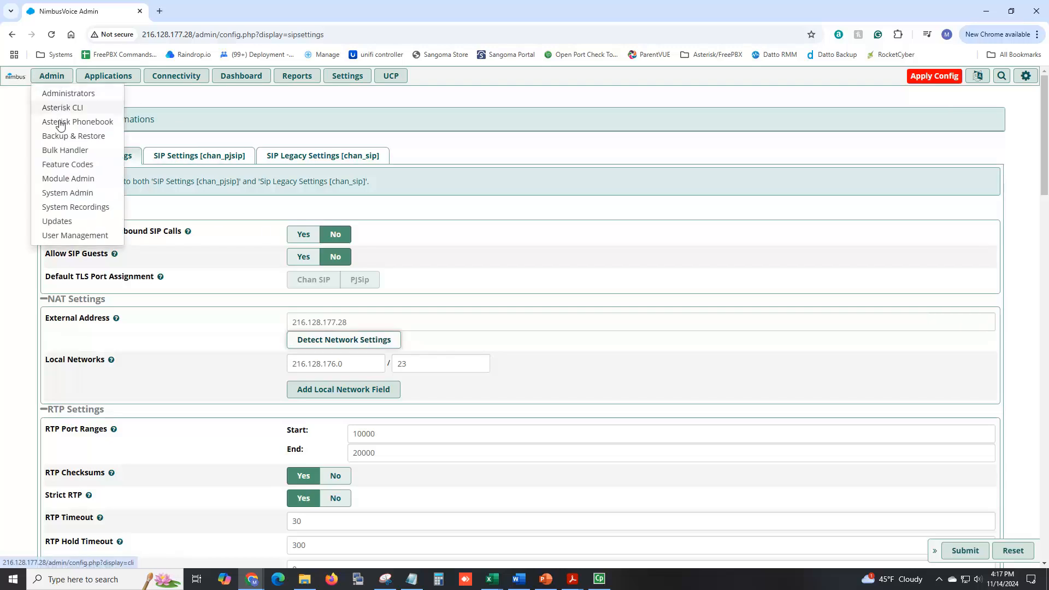
pyautogui.click(65, 192)
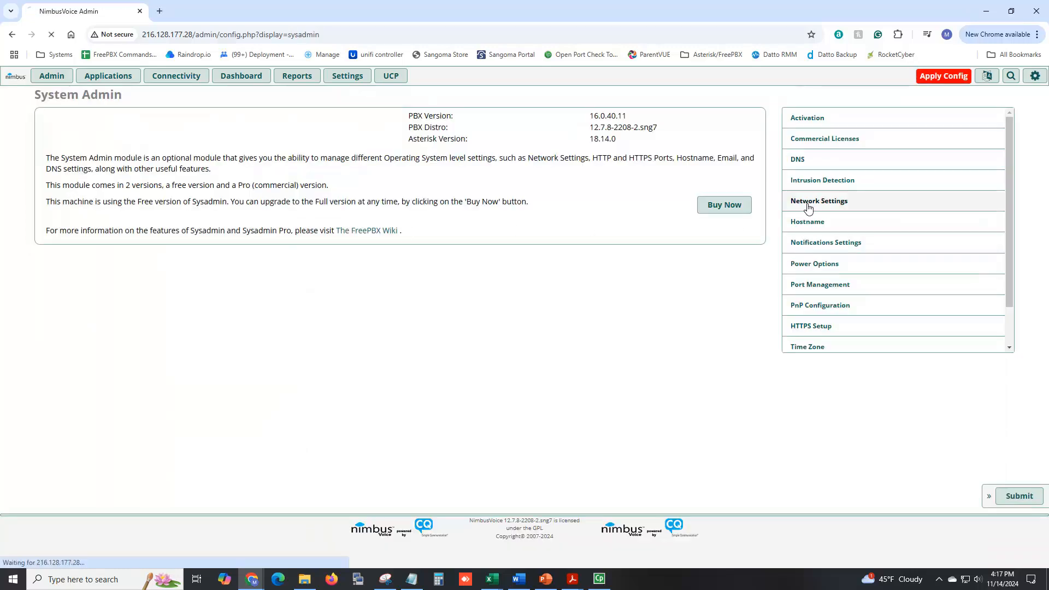
pyautogui.click(808, 202)
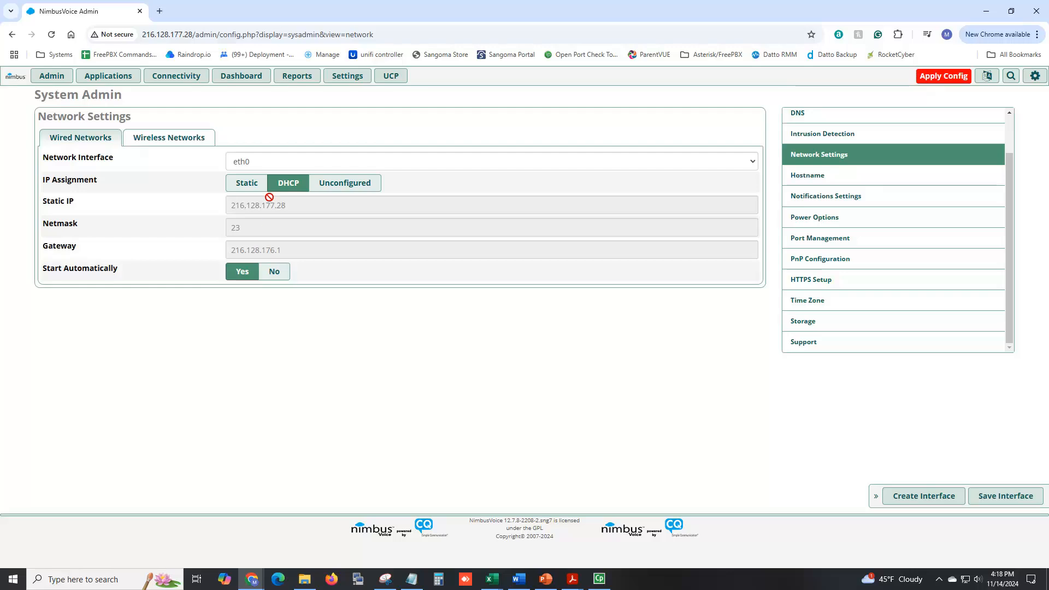
pyautogui.moveTo(350, 78)
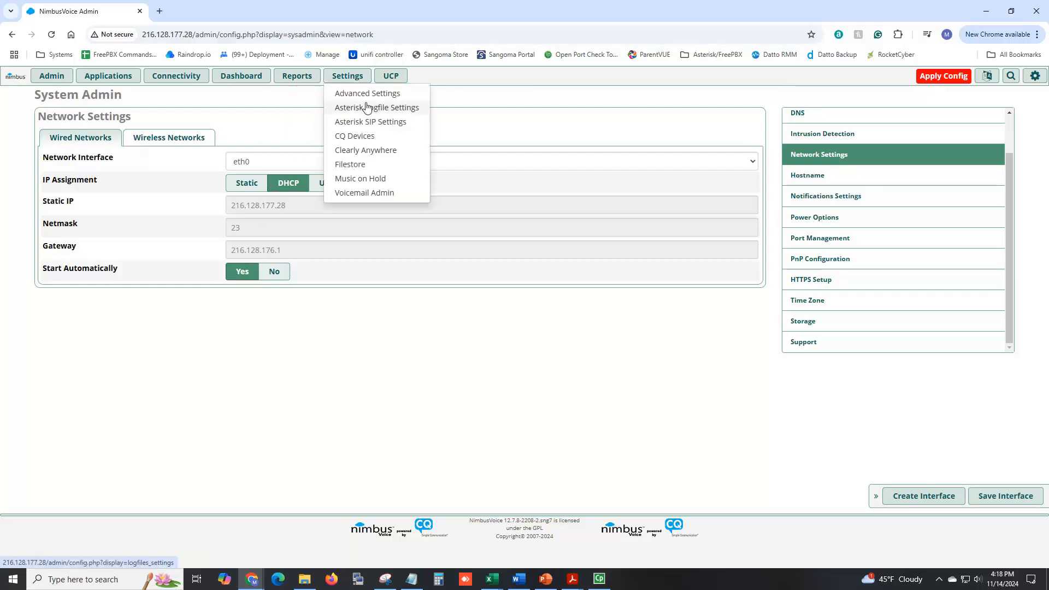
pyautogui.click(368, 121)
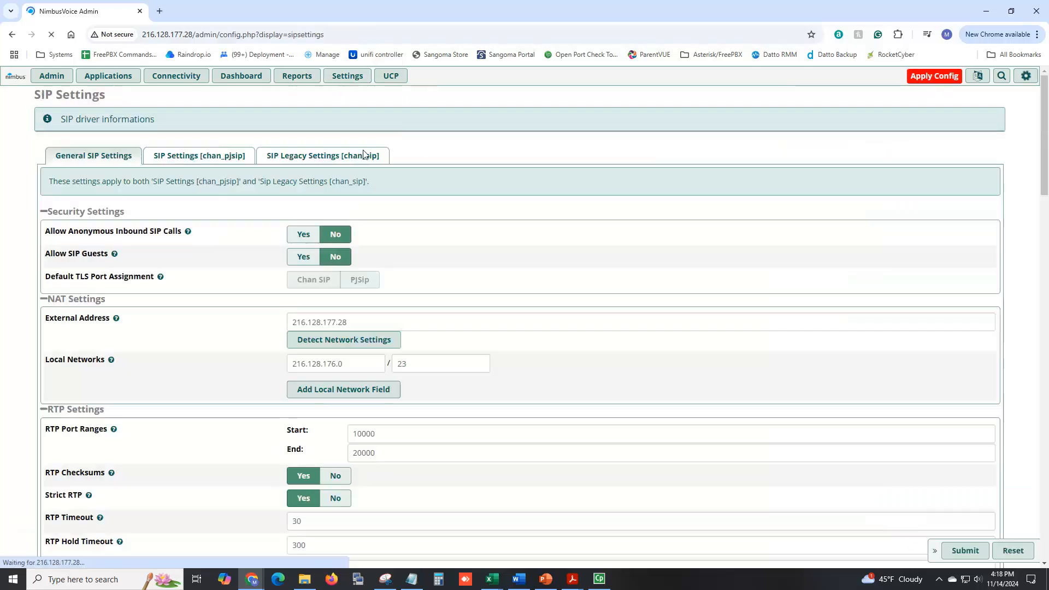
pyautogui.click(359, 342)
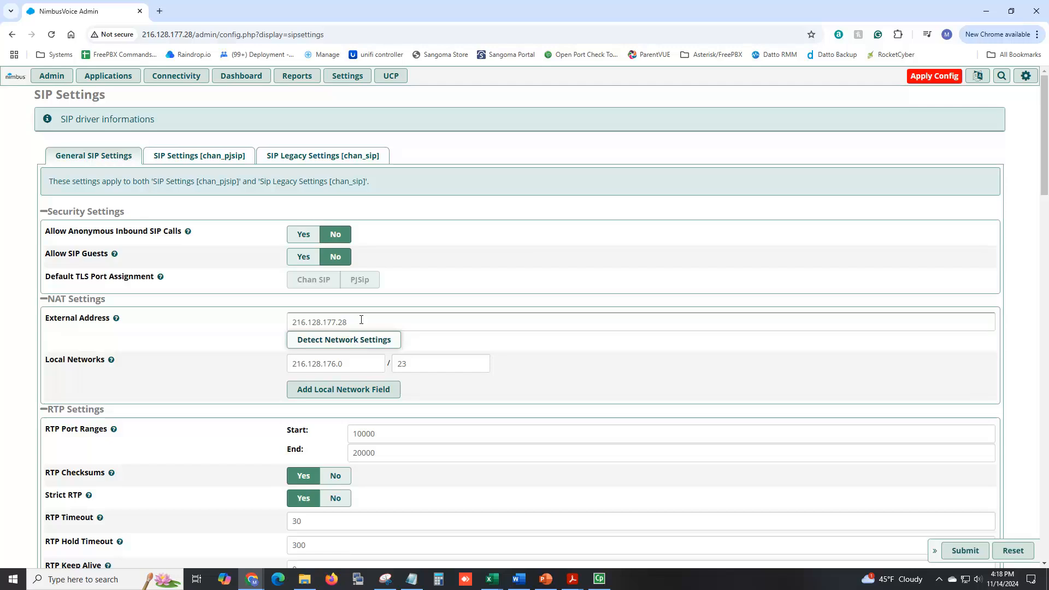
pyautogui.moveTo(362, 322); pyautogui.dragTo(245, 325)
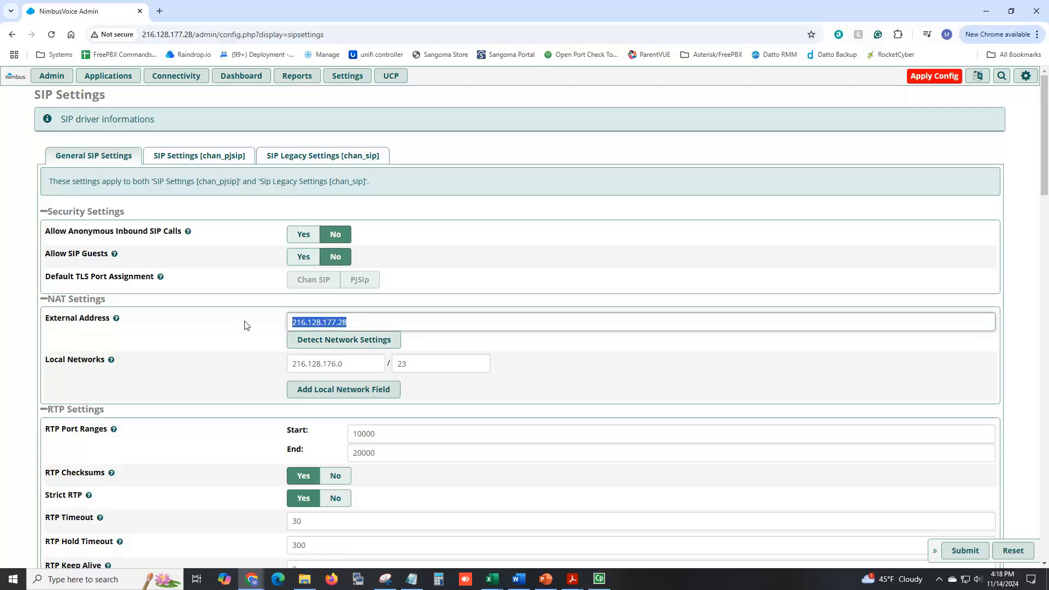
pyautogui.click(339, 160)
pyautogui.moveTo(363, 299); pyautogui.dragTo(242, 304)
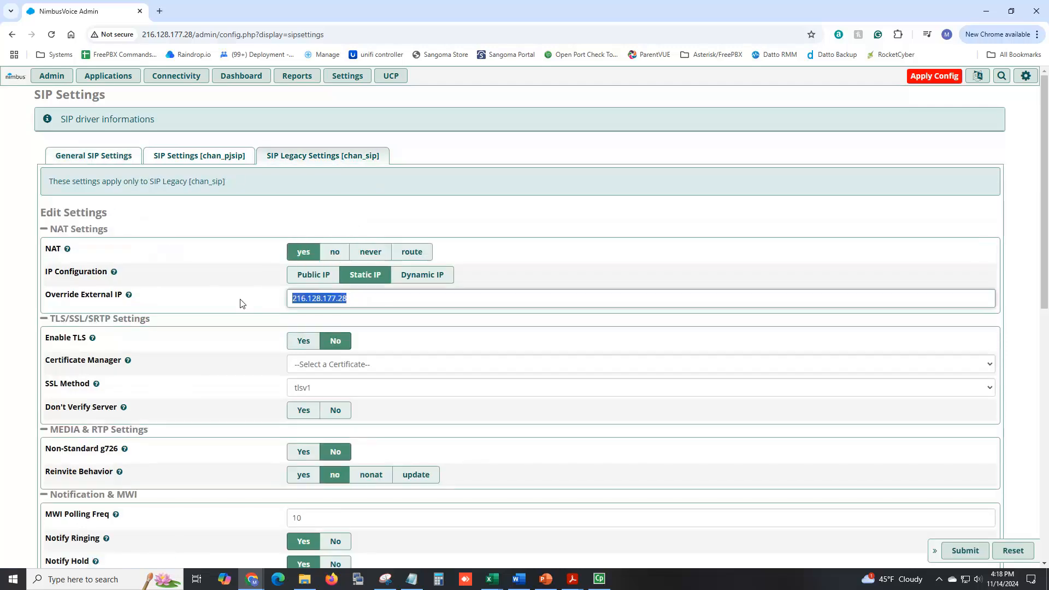
pyautogui.click(241, 304)
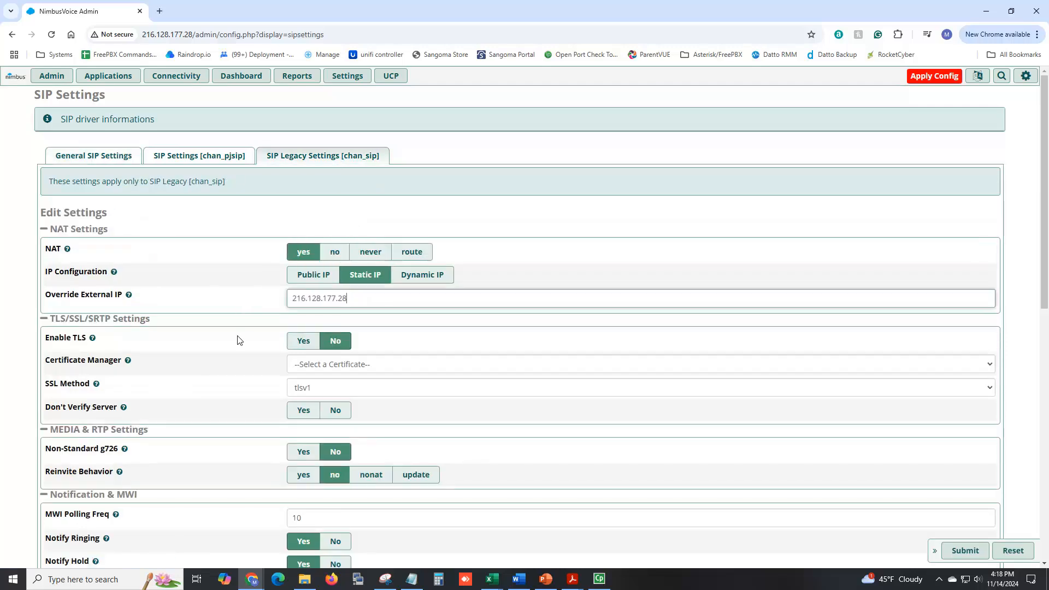
pyautogui.click(346, 300)
pyautogui.click(101, 158)
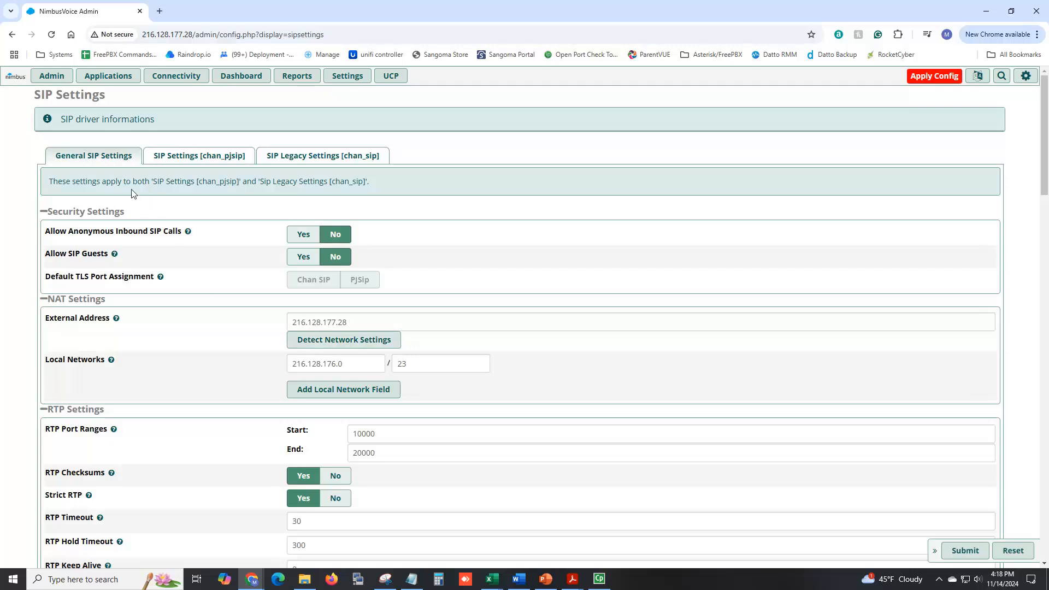
pyautogui.click(315, 163)
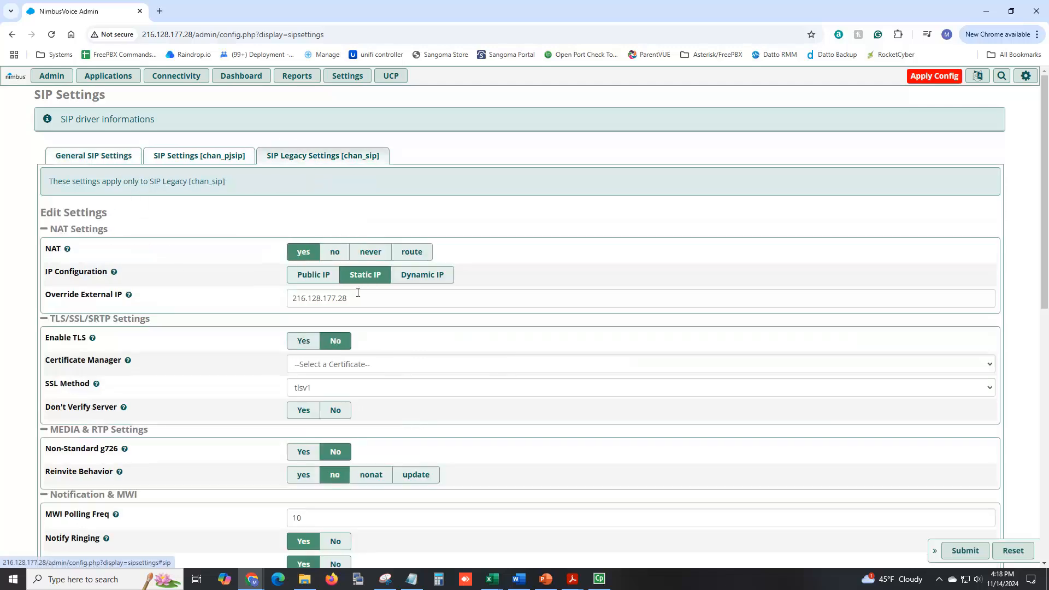
pyautogui.click(362, 300)
pyautogui.doubleClick(363, 300)
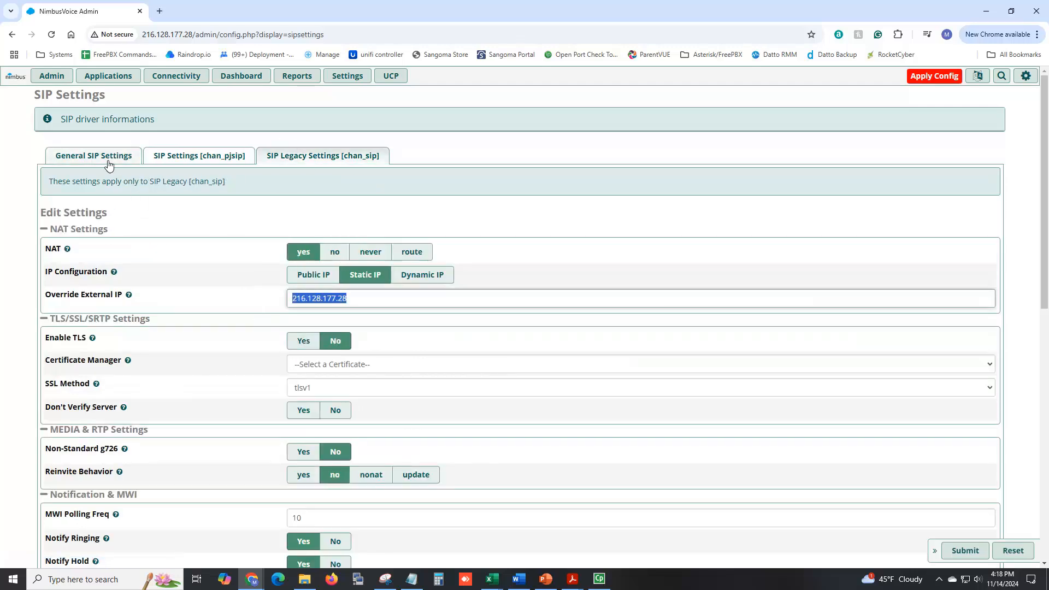
pyautogui.click(52, 159)
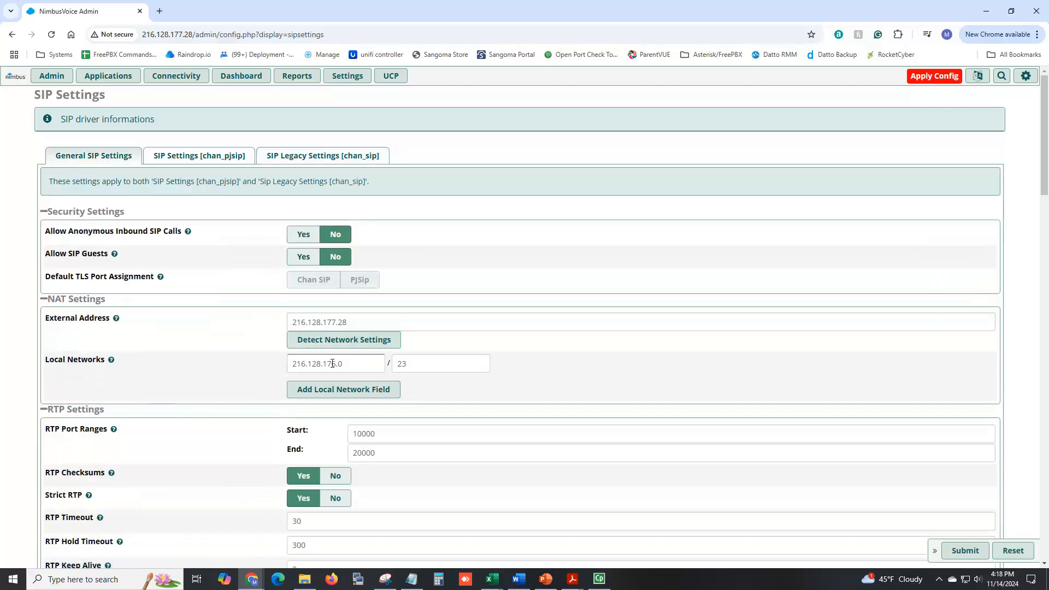
# Add local network 10.1.10.0 with mask 24, plus an empty third network row.
pyautogui.doubleClick(401, 363)
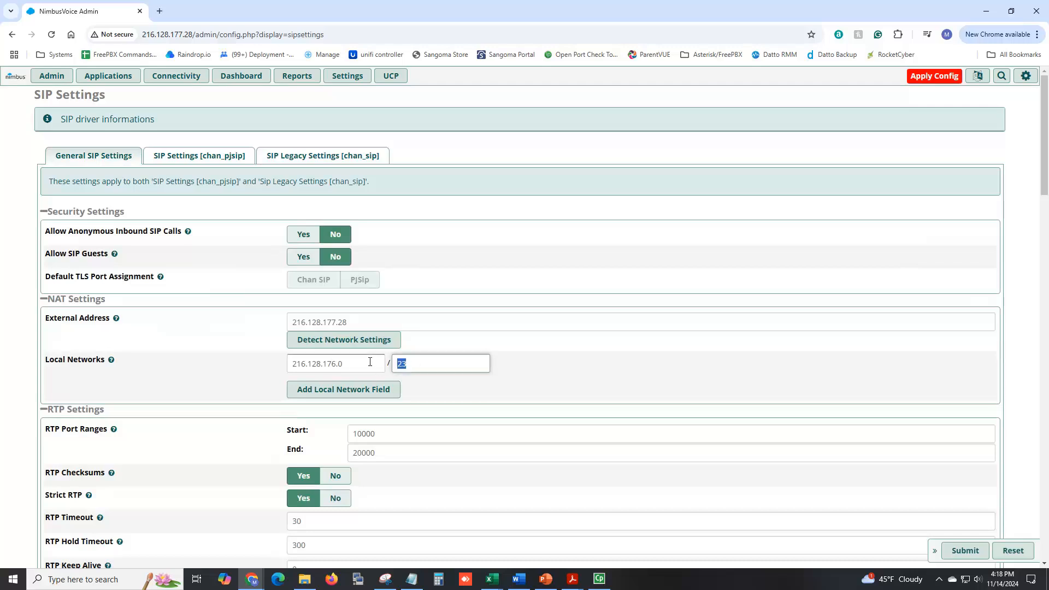
pyautogui.click(343, 389)
pyautogui.click(343, 388)
pyautogui.write('10.1.10')
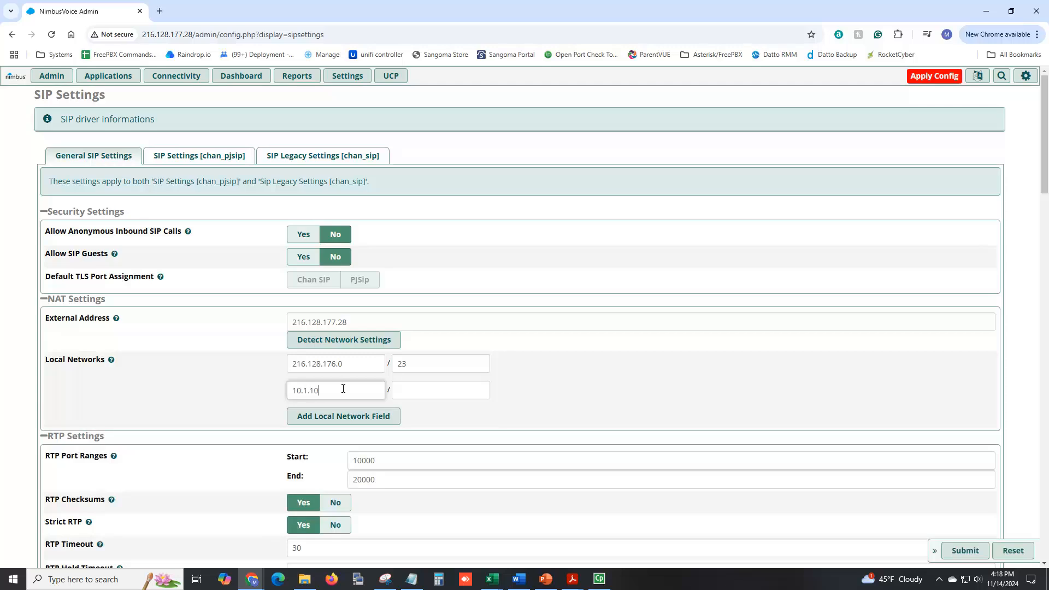
pyautogui.write('.')
pyautogui.press('Tab')
pyautogui.write('24')
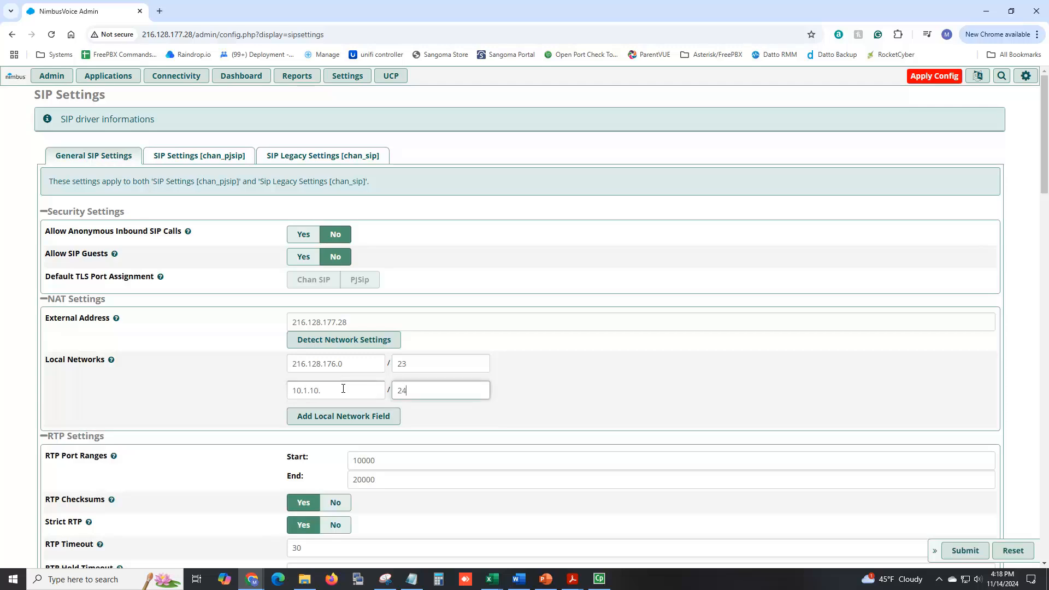
pyautogui.click(344, 389)
pyautogui.write('0')
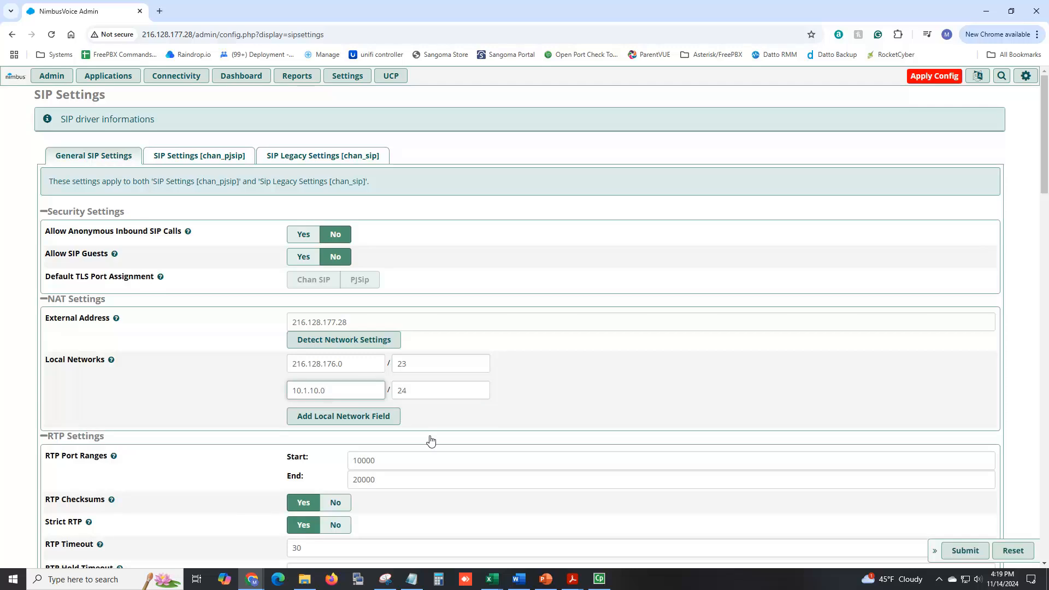
pyautogui.click(389, 417)
pyautogui.click(385, 419)
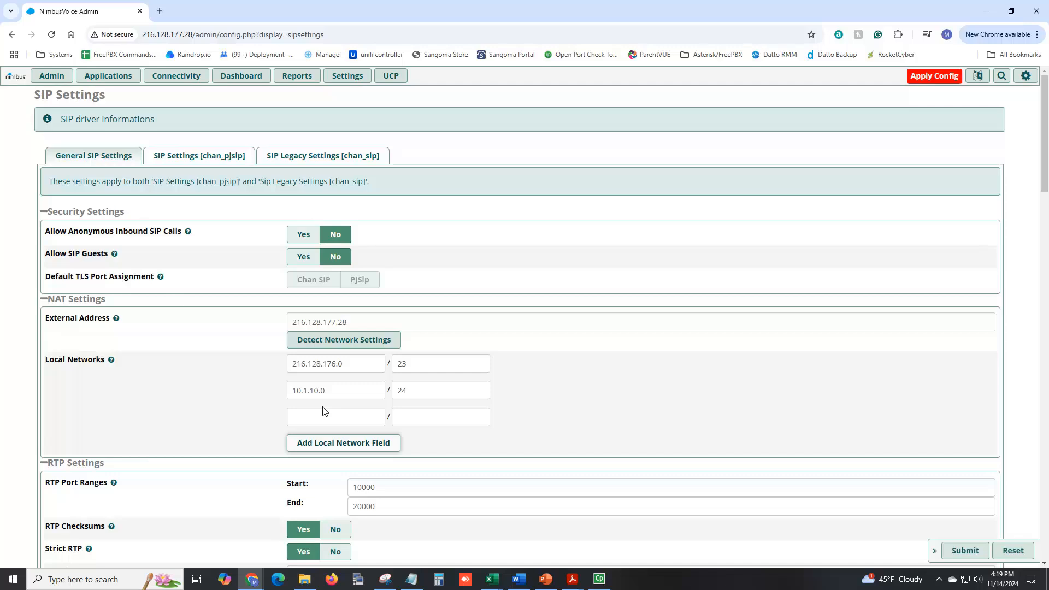
# Clear the 10.1.10.0/24 row and submit, leaving only 216.128.176.0/23 as local network.
pyautogui.moveTo(371, 392); pyautogui.dragTo(218, 376)
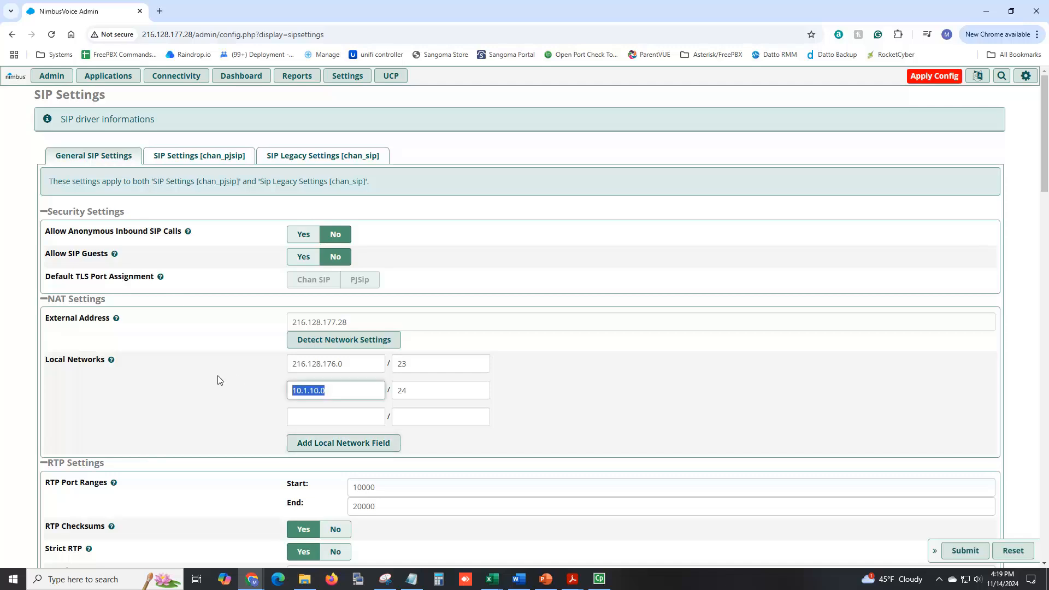
pyautogui.press('Delete')
pyautogui.moveTo(417, 390); pyautogui.dragTo(375, 385)
pyautogui.press('Delete')
pyautogui.click(566, 389)
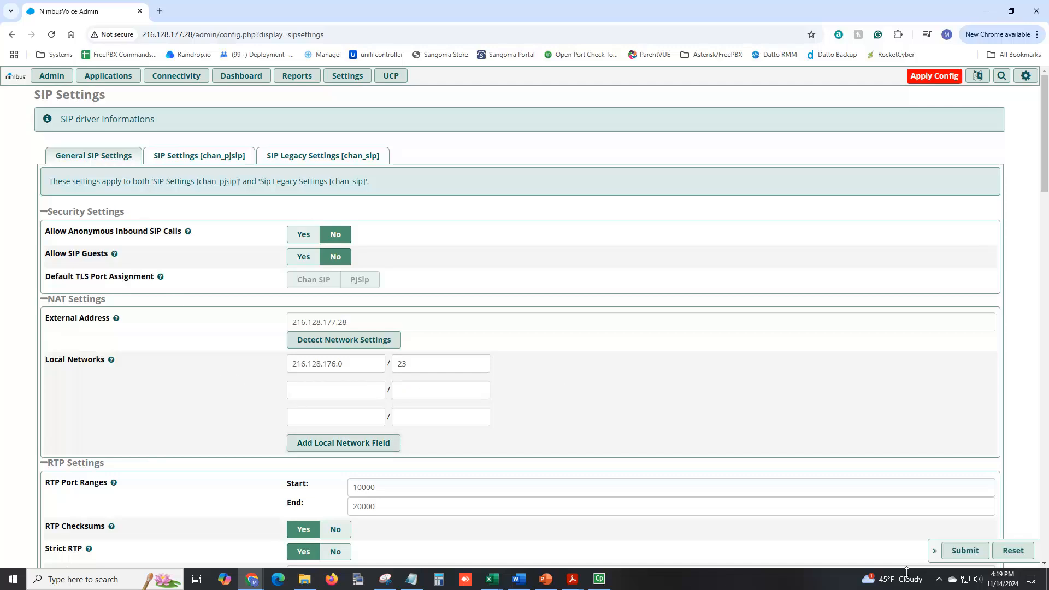
pyautogui.click(983, 553)
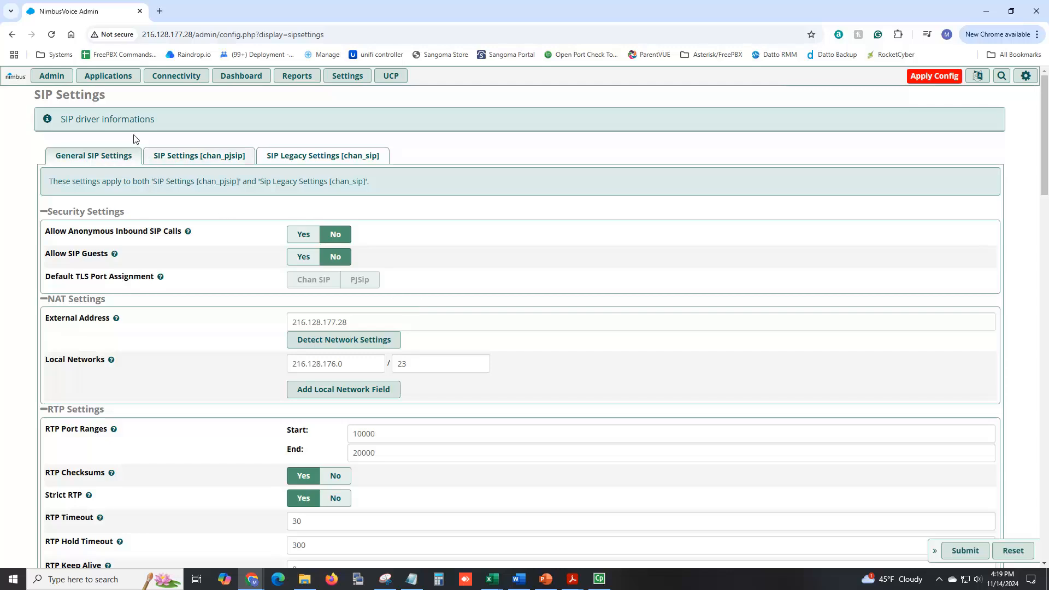
pyautogui.click(61, 79)
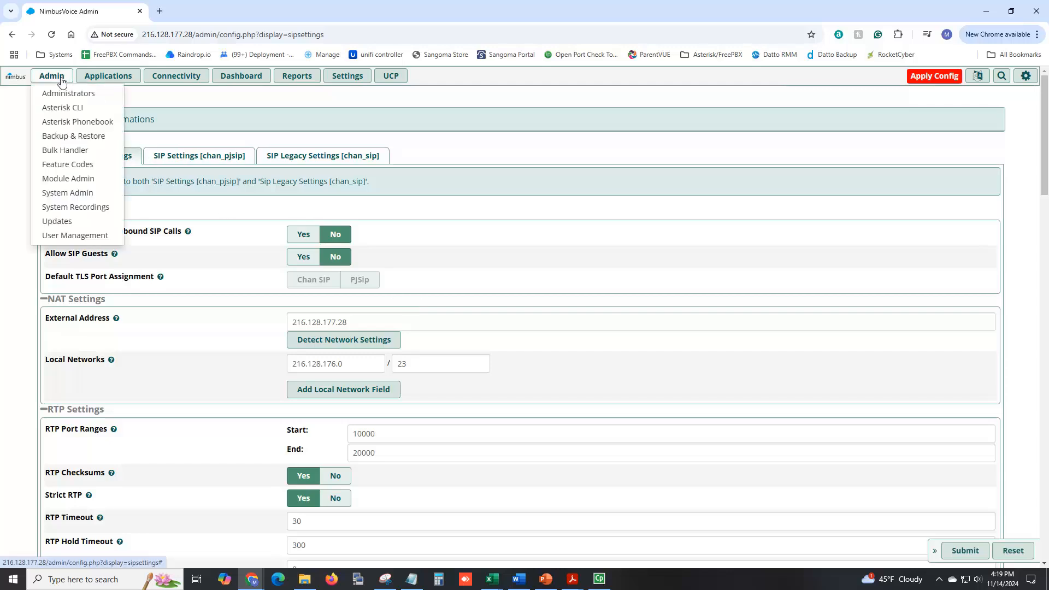
# Bring up System Admin's Power Options page with the server power-off and reboot choices.
pyautogui.click(79, 200)
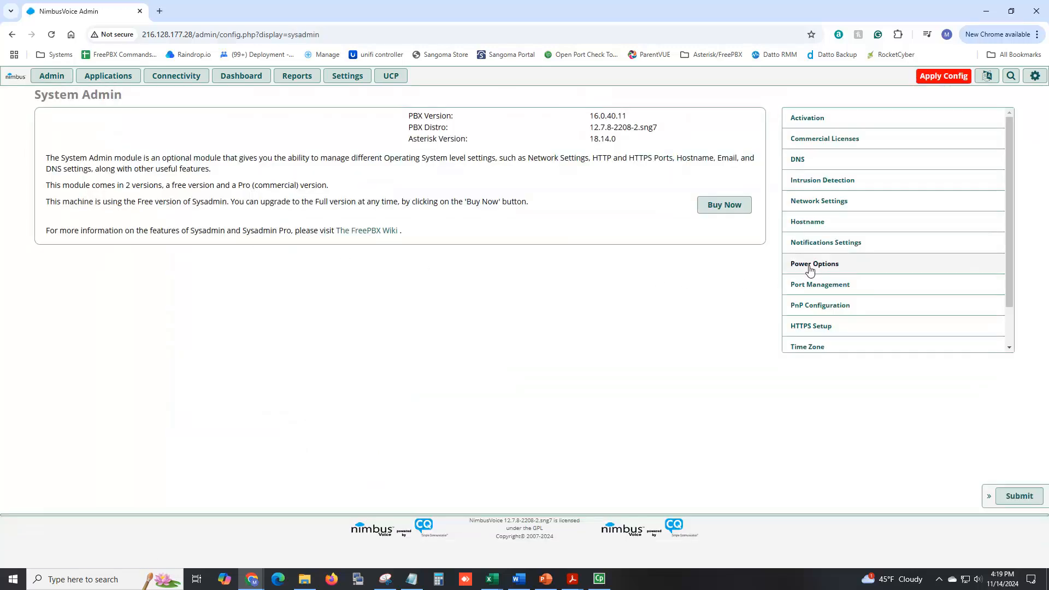
pyautogui.click(810, 265)
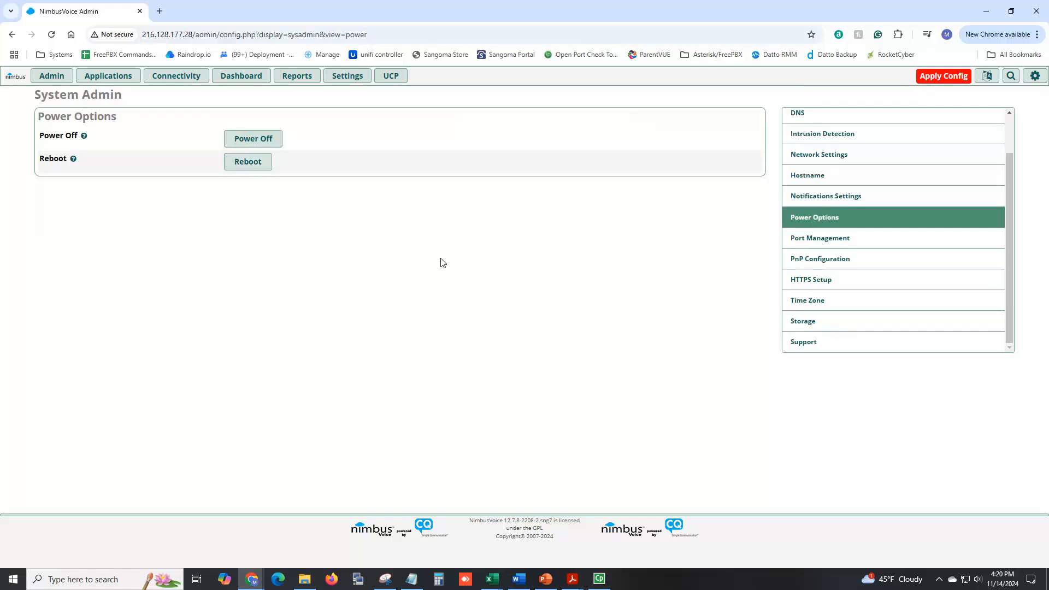
pyautogui.click(601, 579)
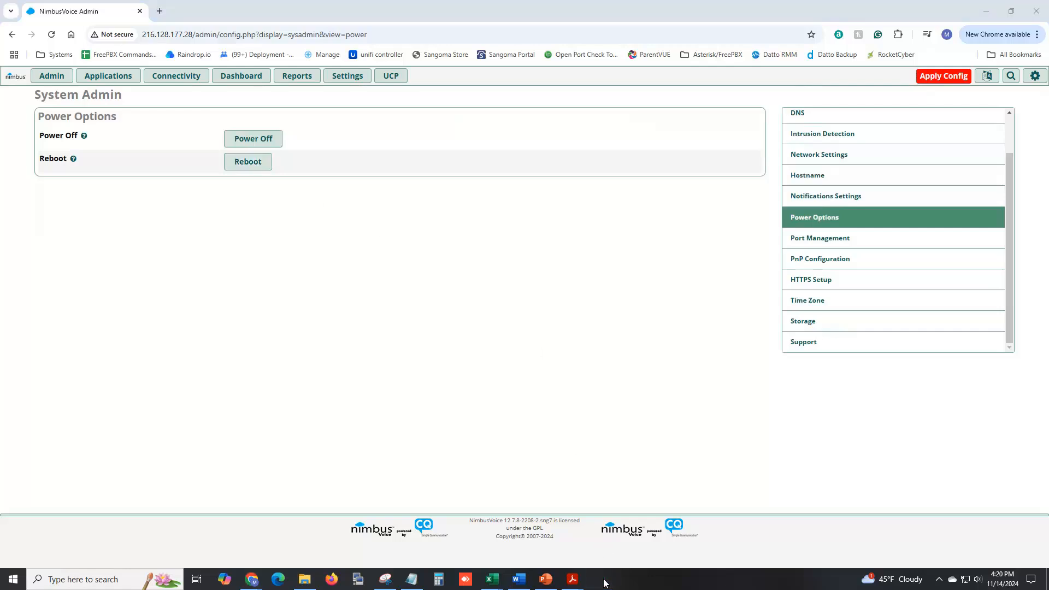